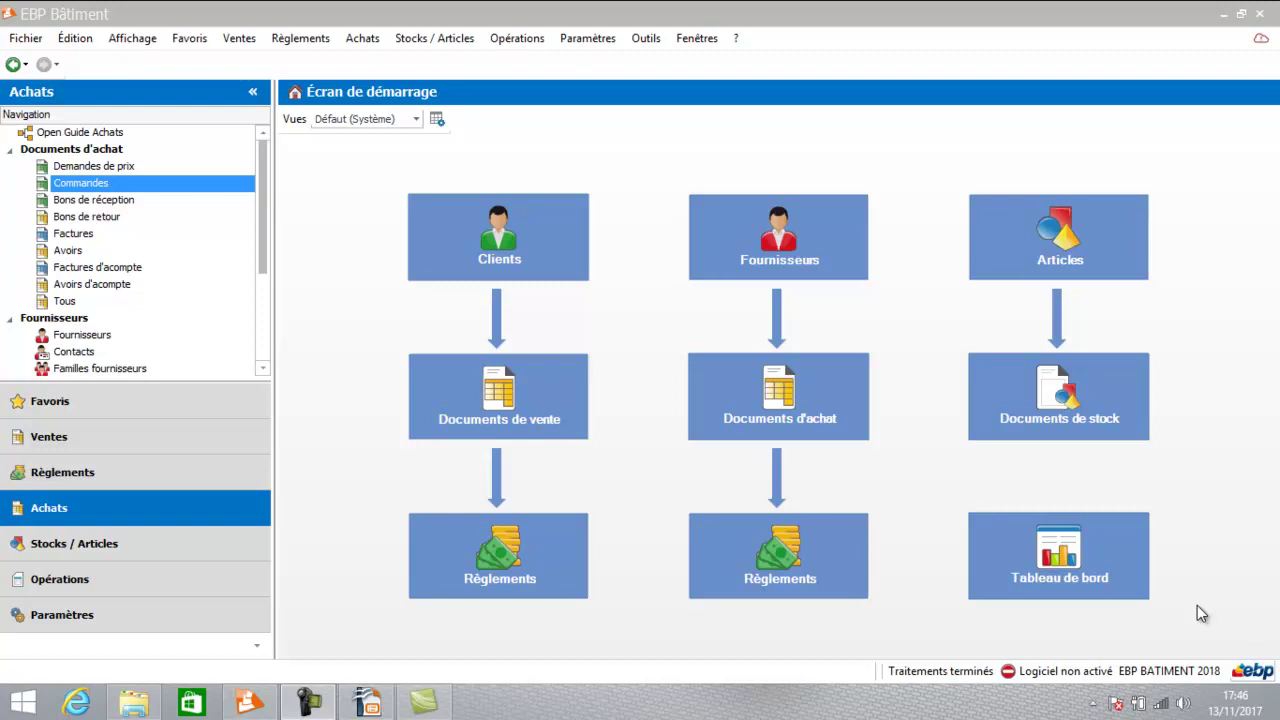
- Create a new purchase invoice (Facture) for supplier BROSSETTE with article AR00004, baignoire, on its first line
click(829, 425)
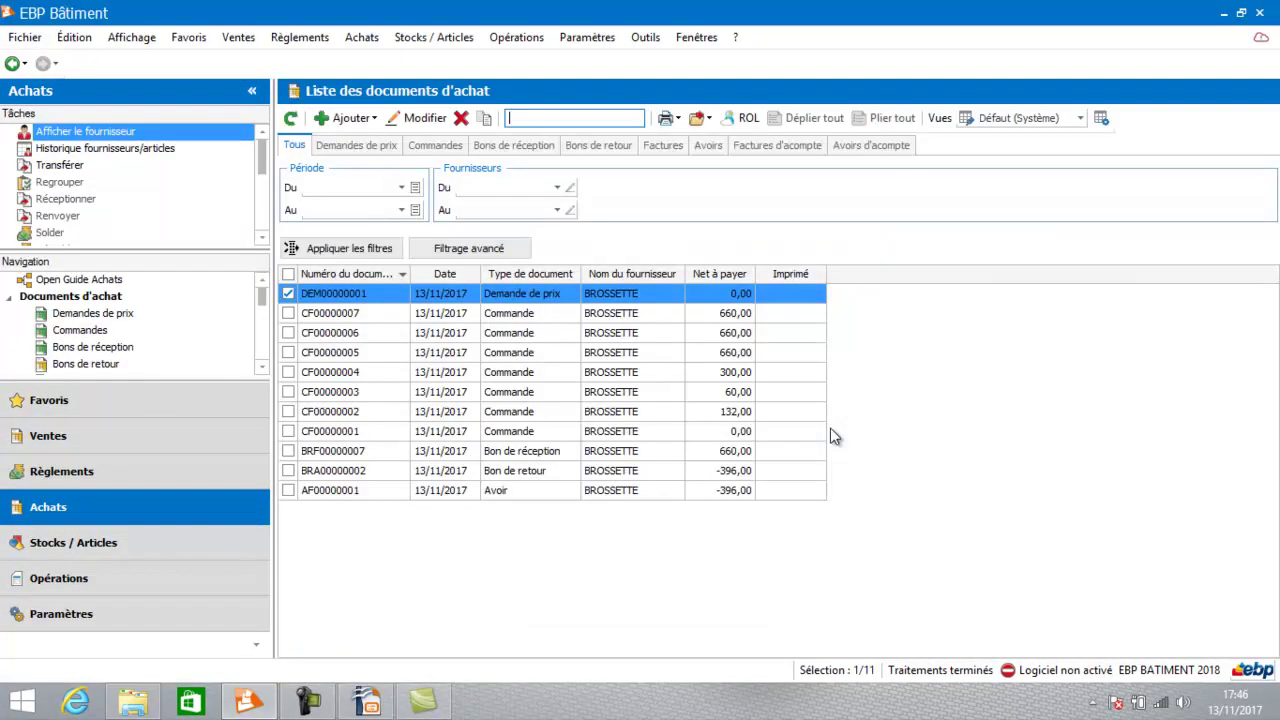
click(661, 146)
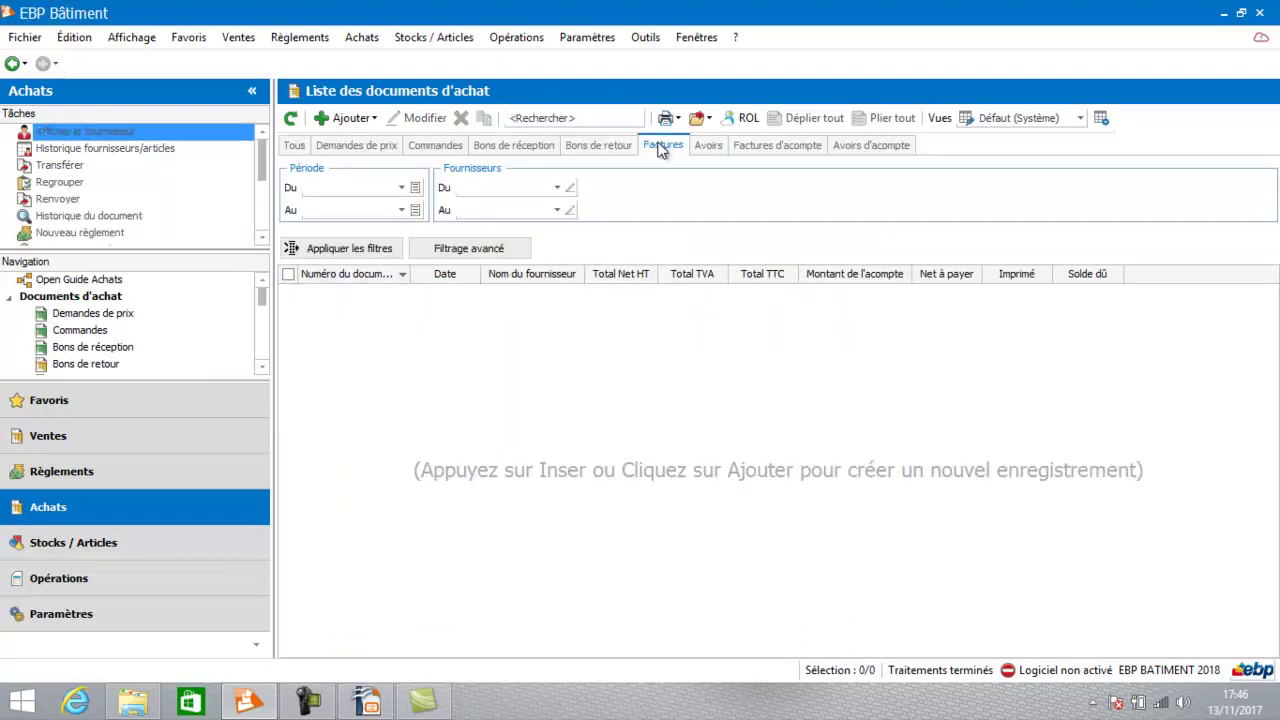
click(347, 117)
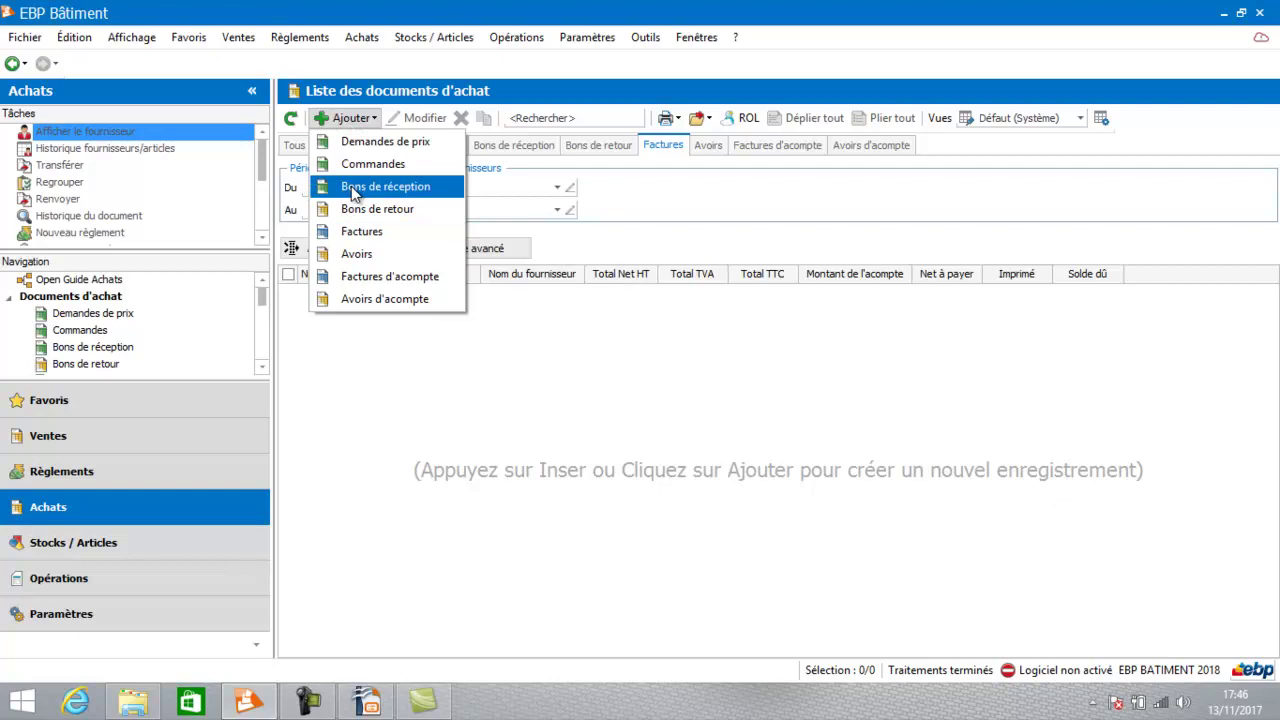
click(352, 232)
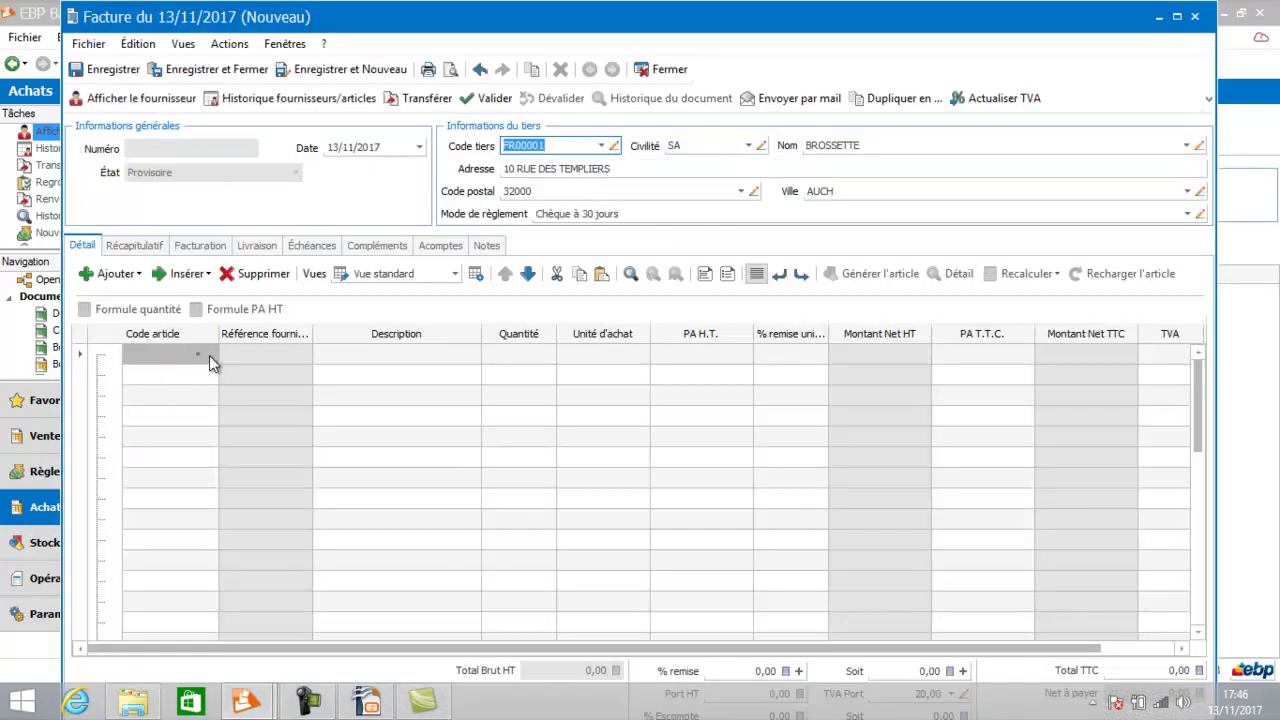
click(198, 354)
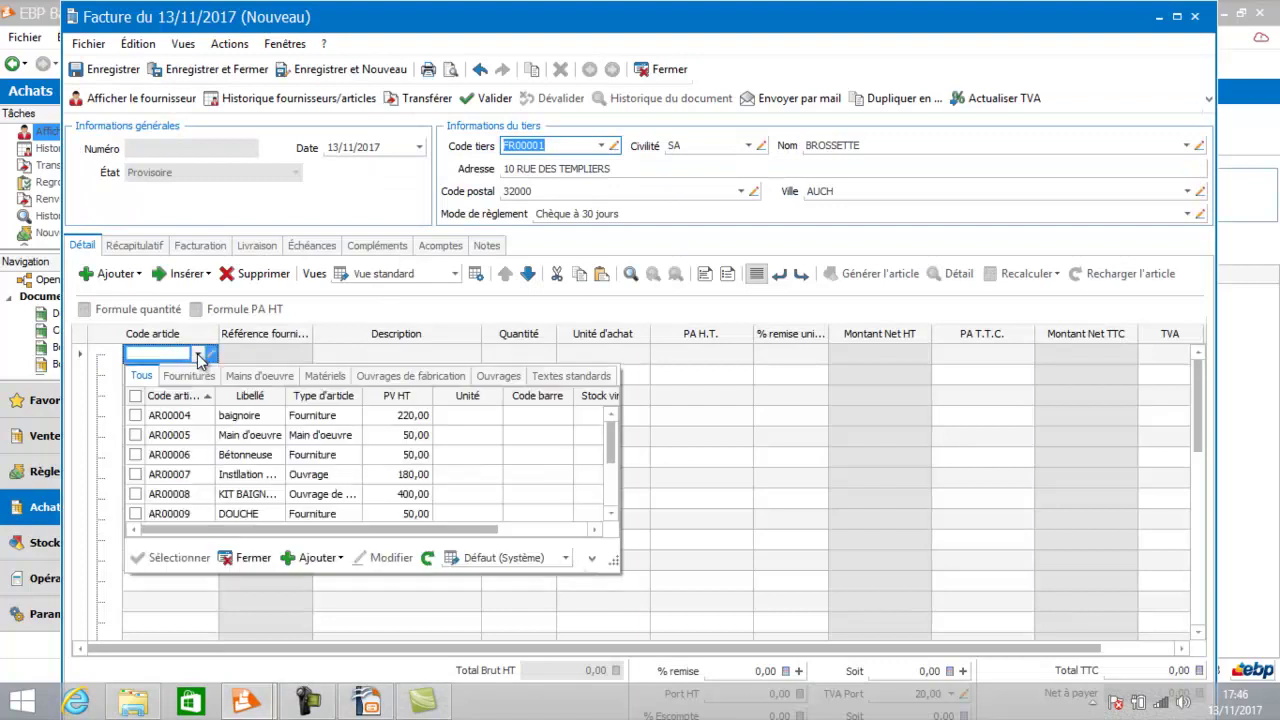
double_click(186, 415)
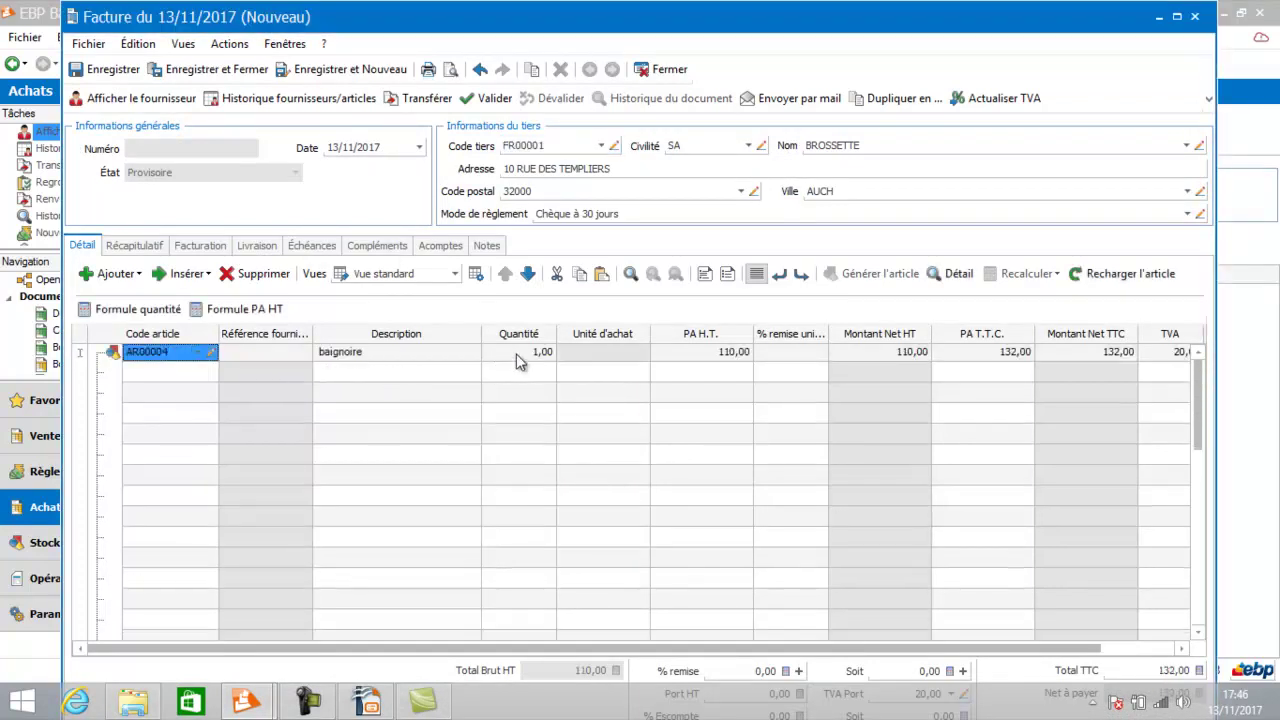
- Save the new purchase invoice, confirm its irreversible validation, and close it
click(240, 78)
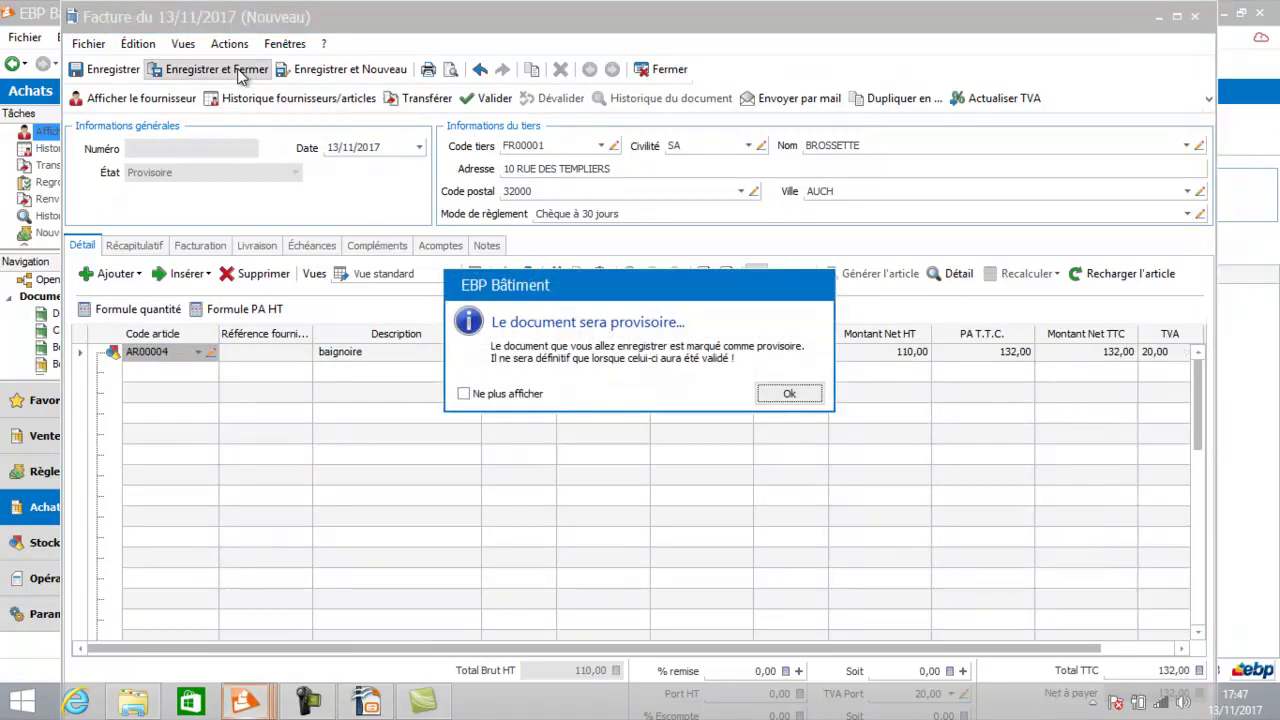
click(790, 395)
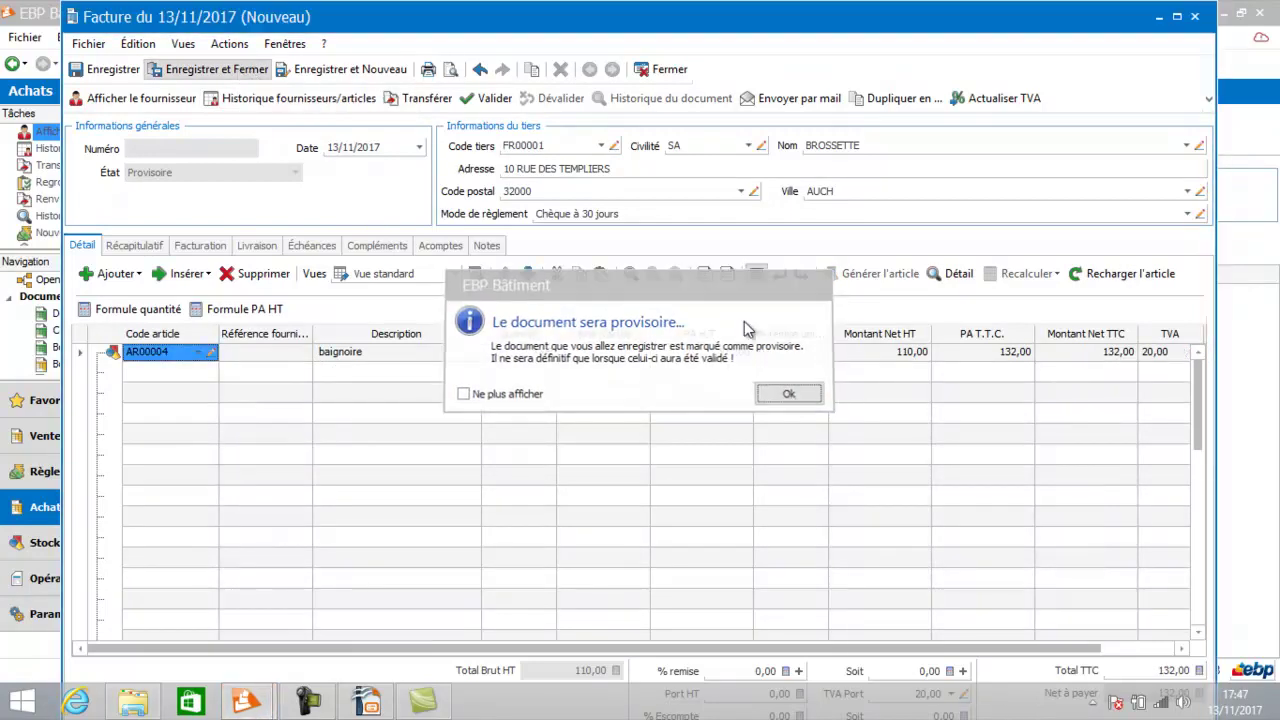
click(790, 395)
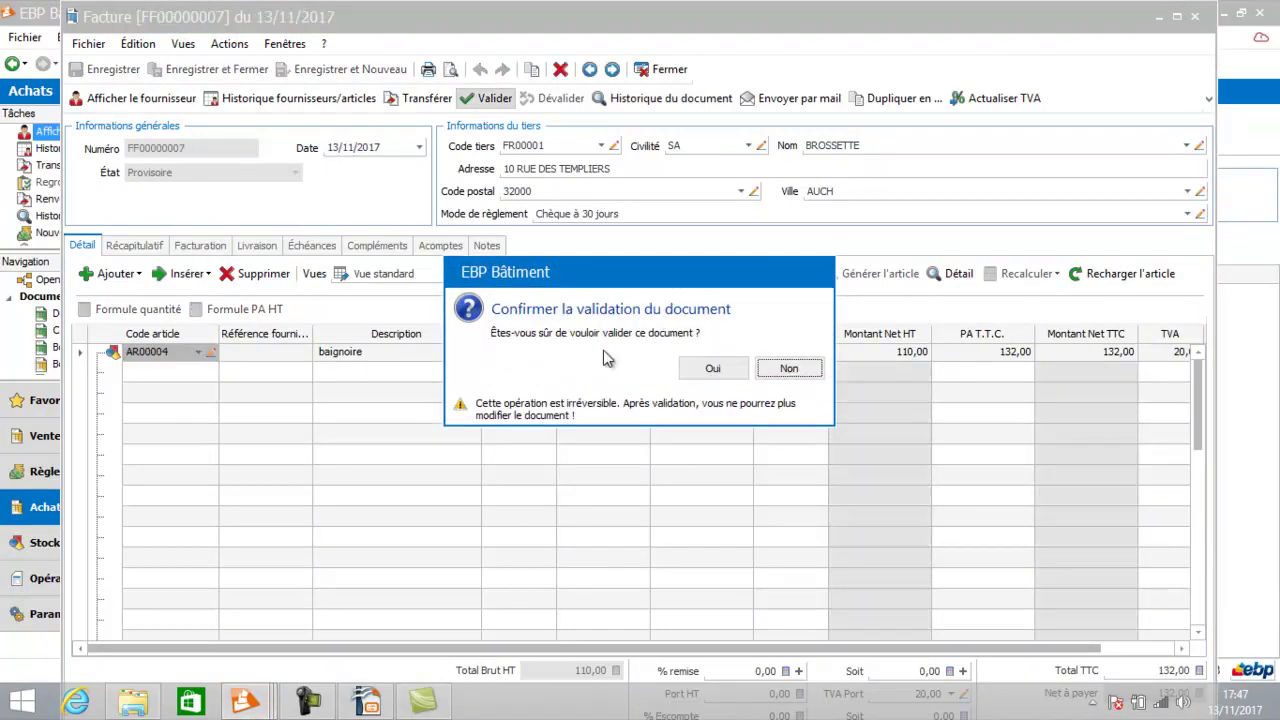
click(706, 367)
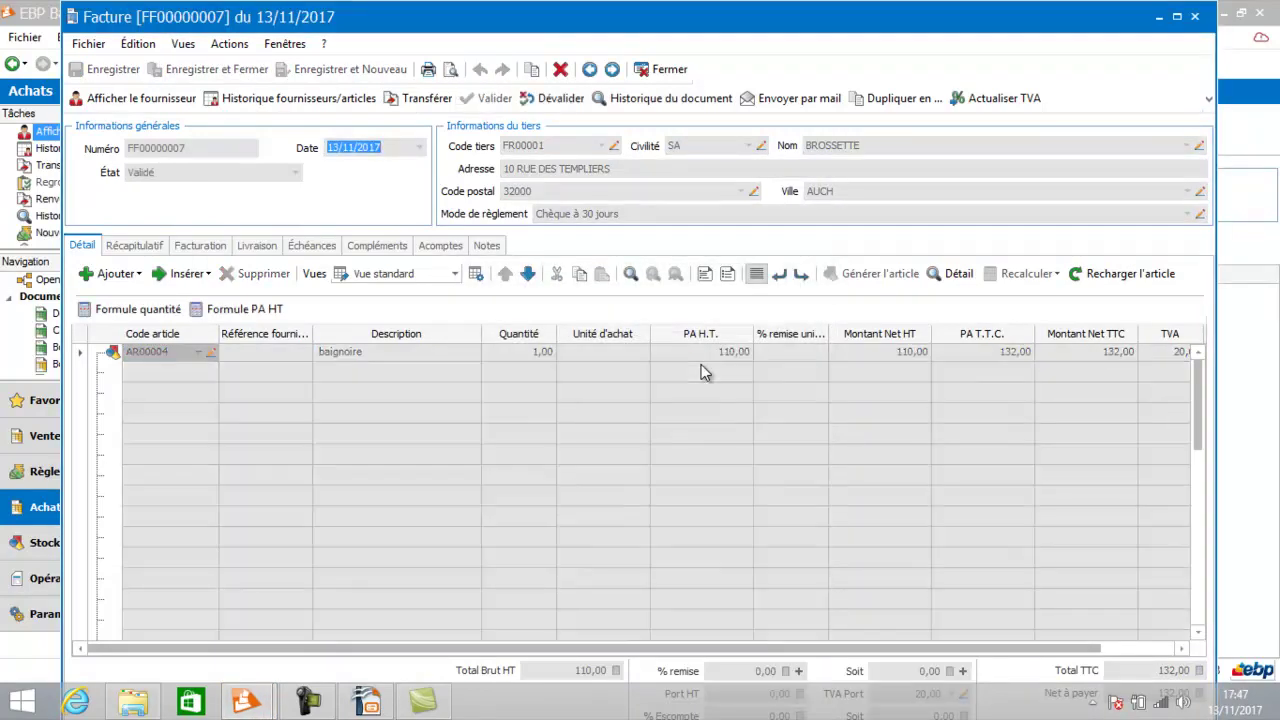
click(667, 70)
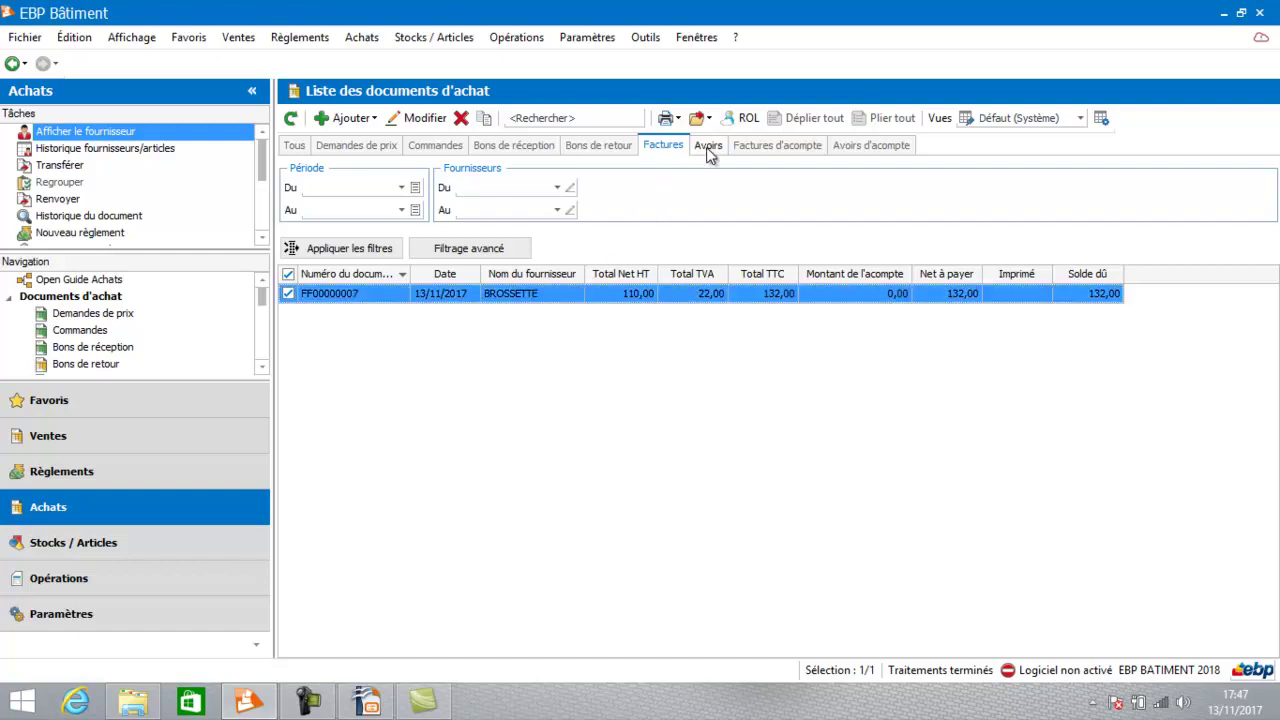
- Transfer the validated BROSSETTE purchase invoice into a document of type Avoir dated 13/11/2017
right_click(554, 297)
click(571, 353)
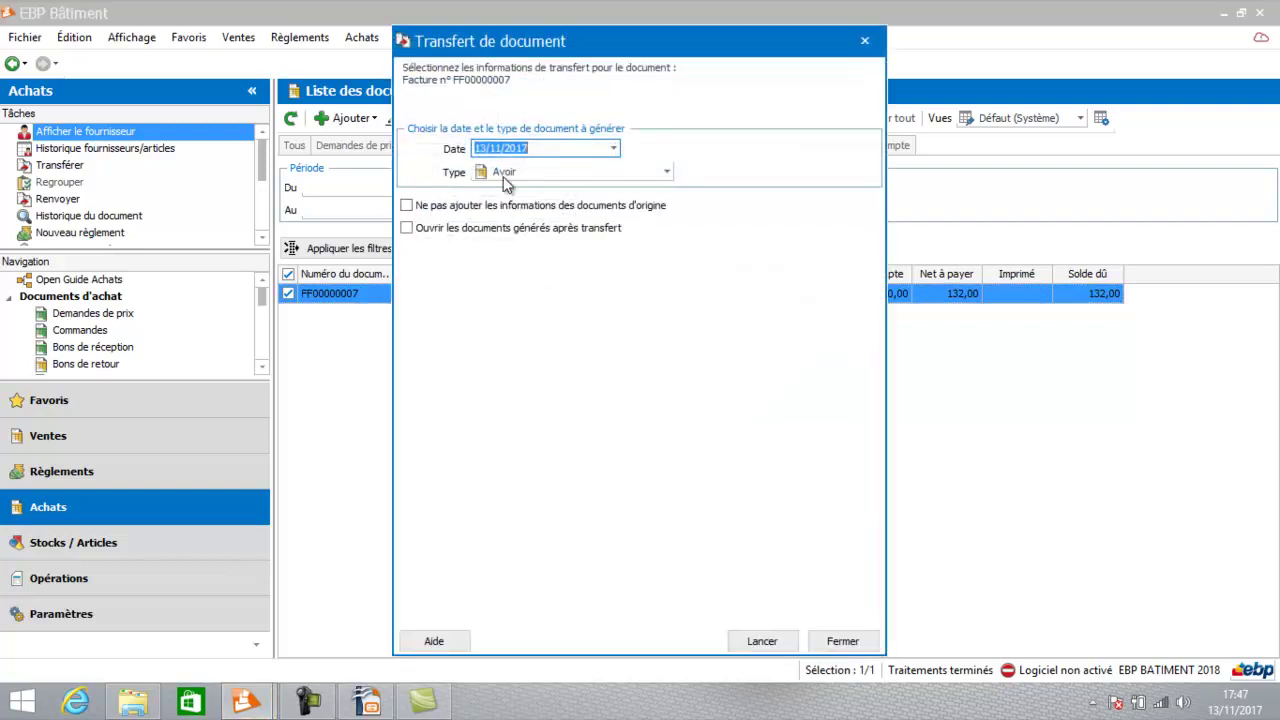
click(760, 641)
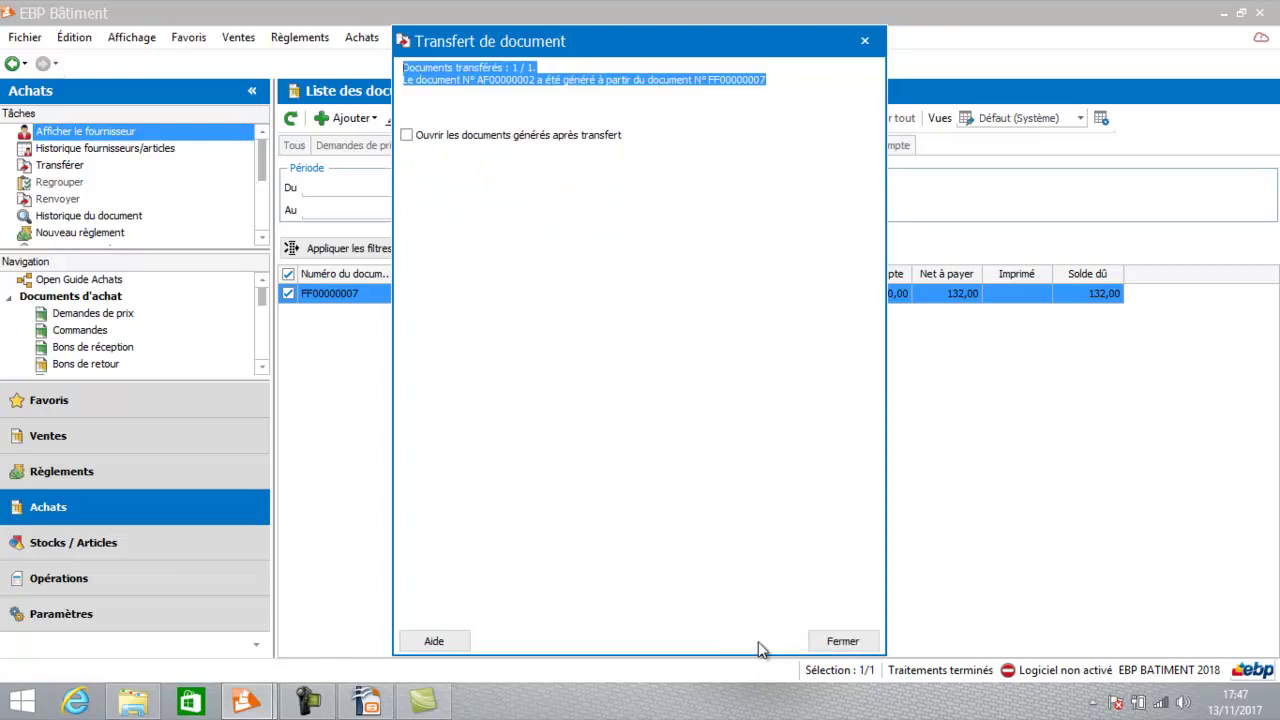
click(841, 641)
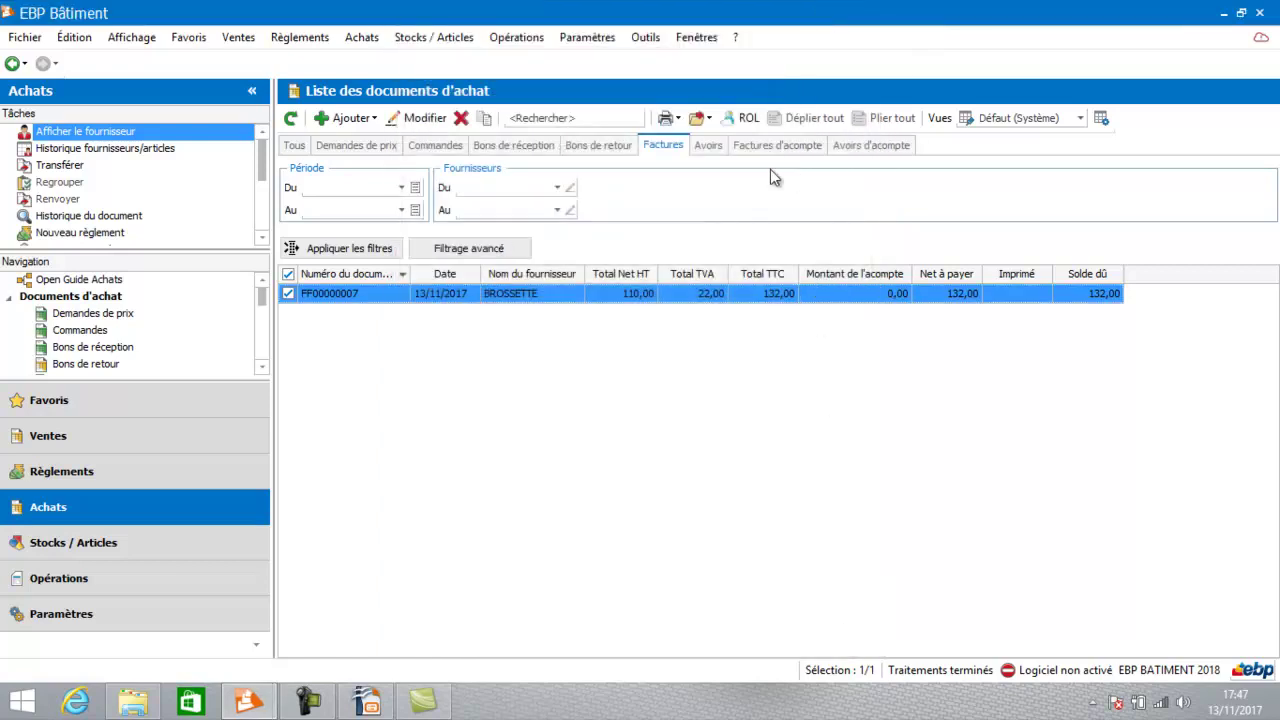
- Validate the credit note generated from the BROSSETTE invoice, close it, and return to the purchase invoices list
click(706, 146)
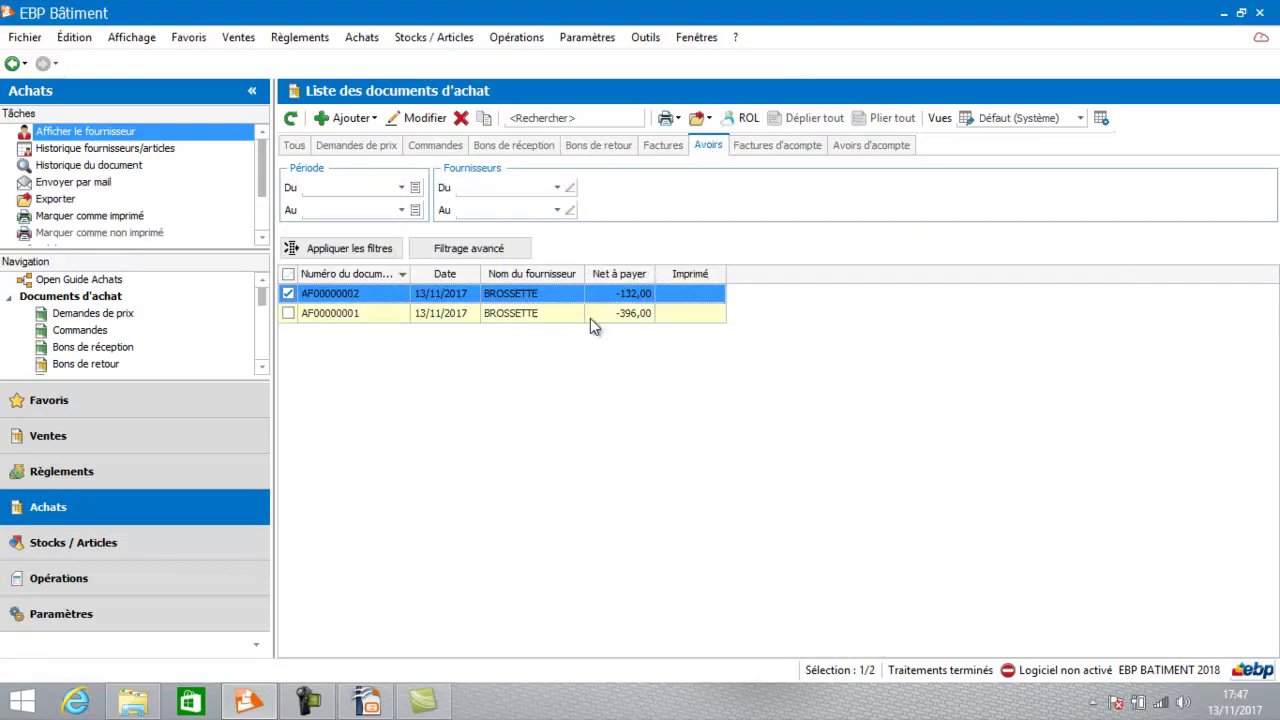
double_click(550, 293)
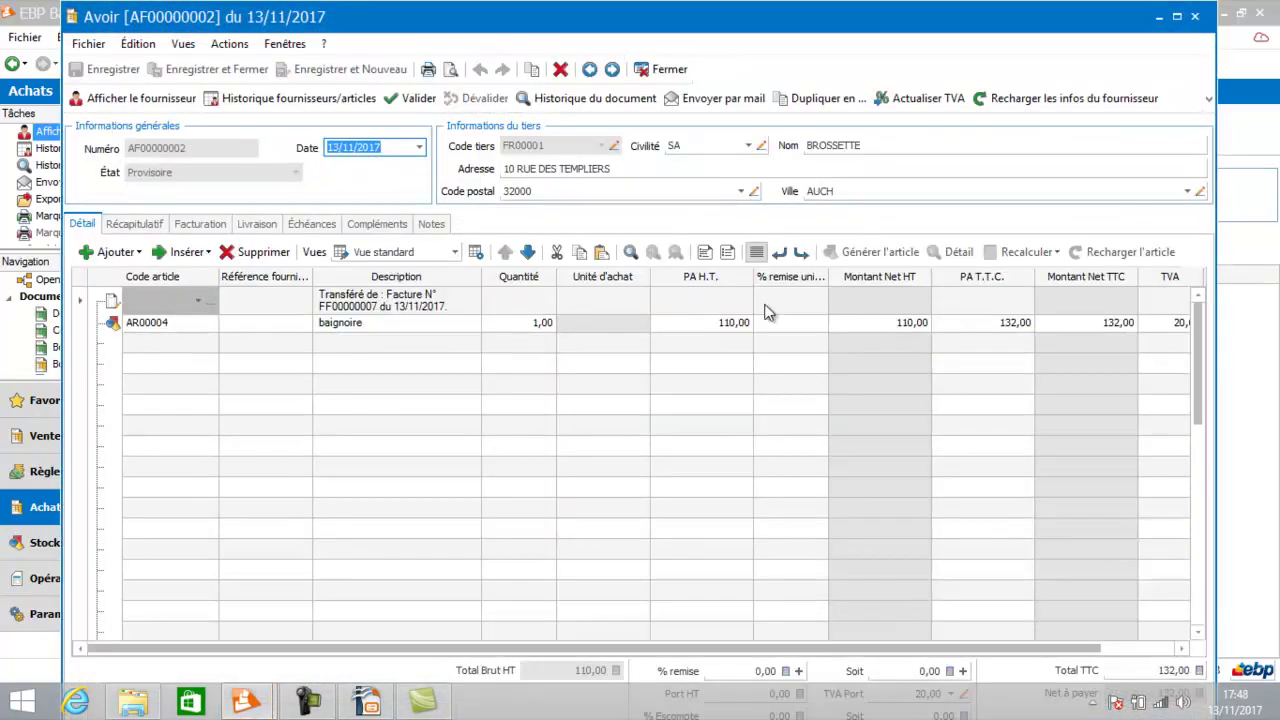
click(415, 98)
click(708, 367)
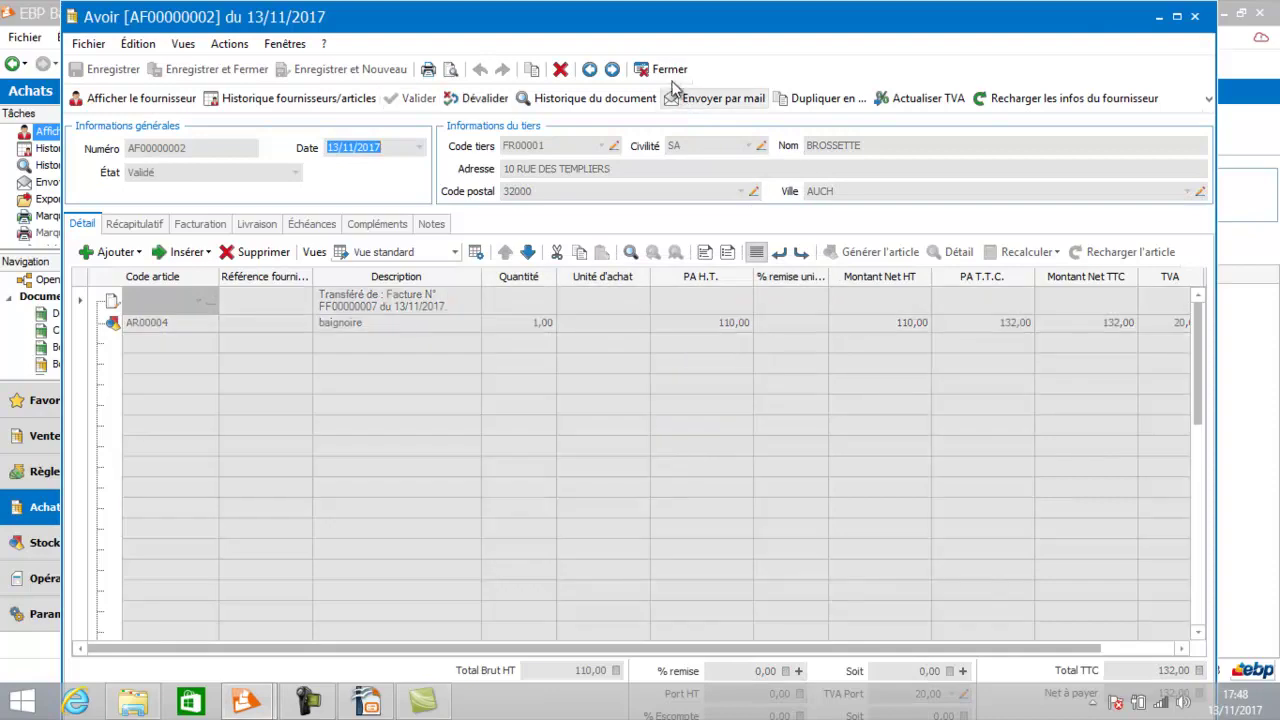
click(669, 70)
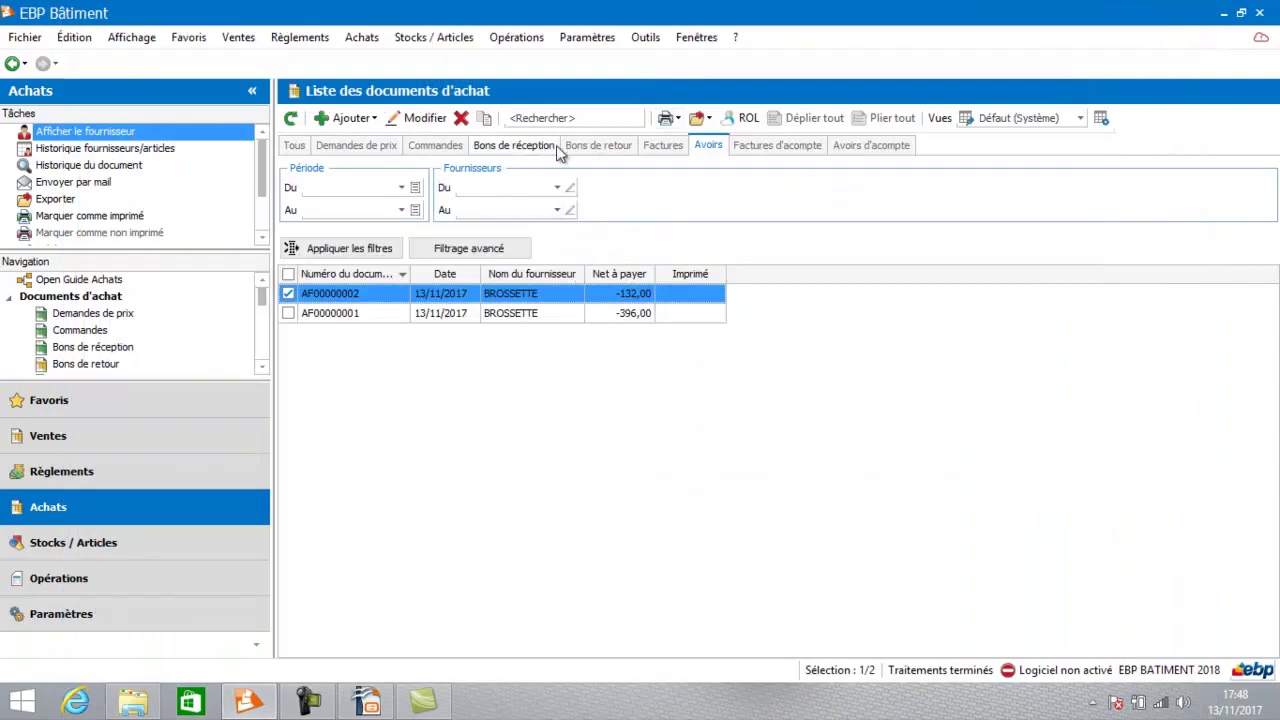
click(660, 147)
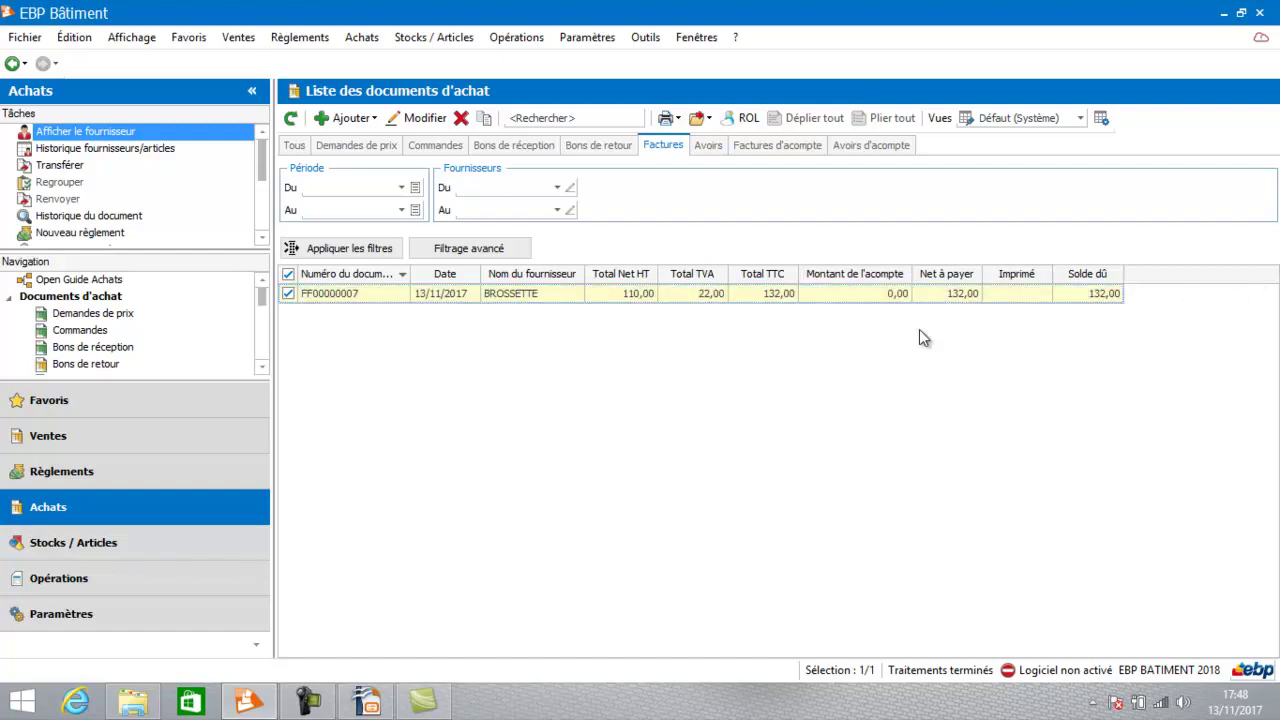
- Enable "Pointage automatique lors d'un transfert de facture en avoir" in the company's general options for purchase documents and save the settings
click(93, 621)
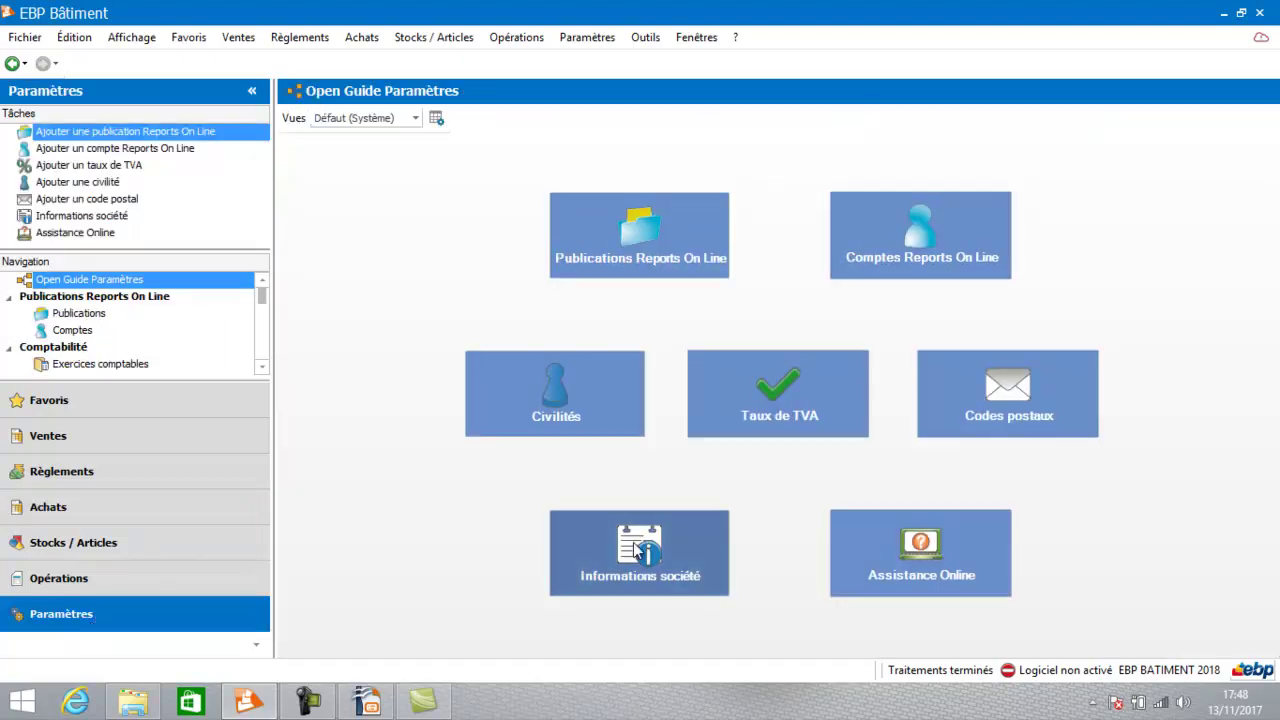
click(645, 560)
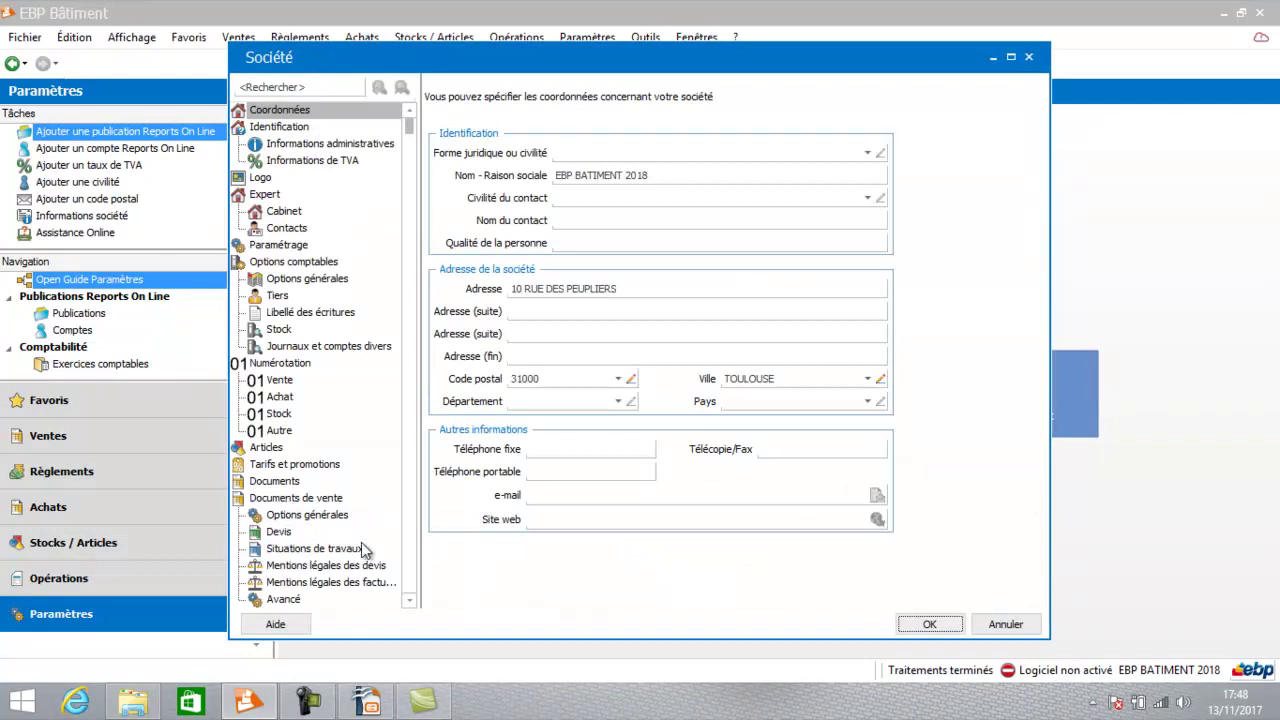
click(409, 600)
drag(408, 599, 408, 599)
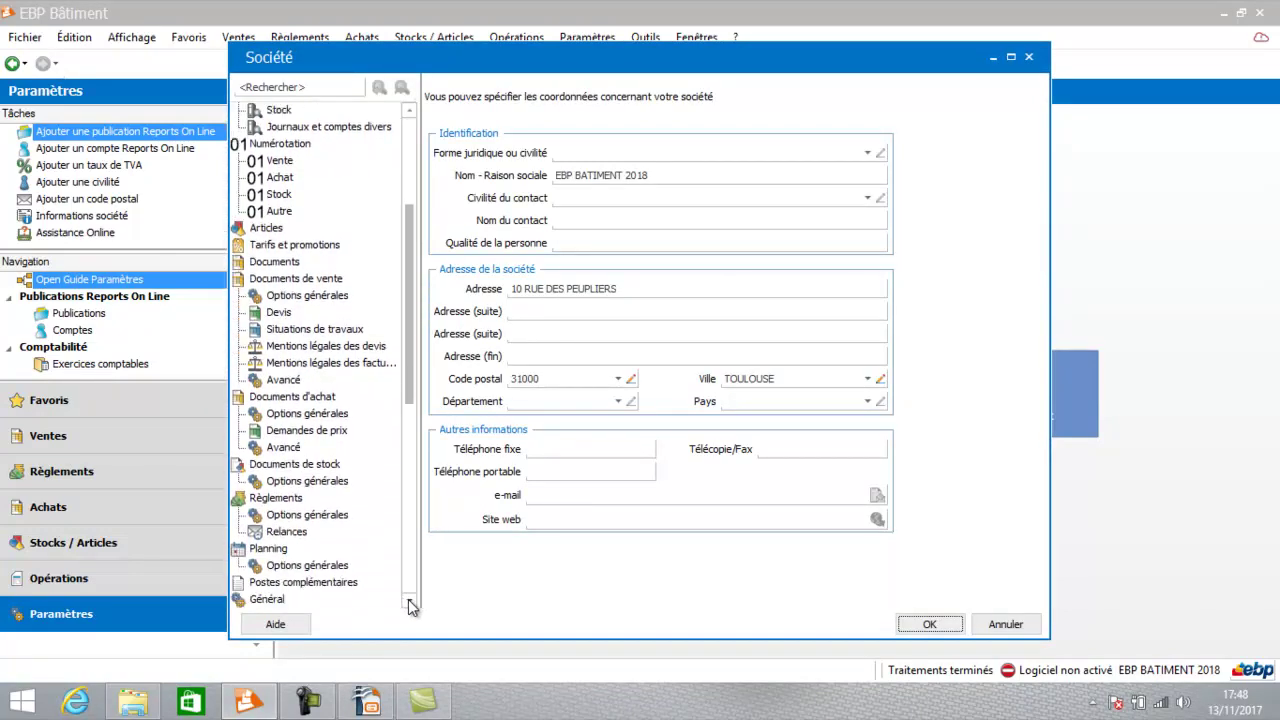
click(290, 405)
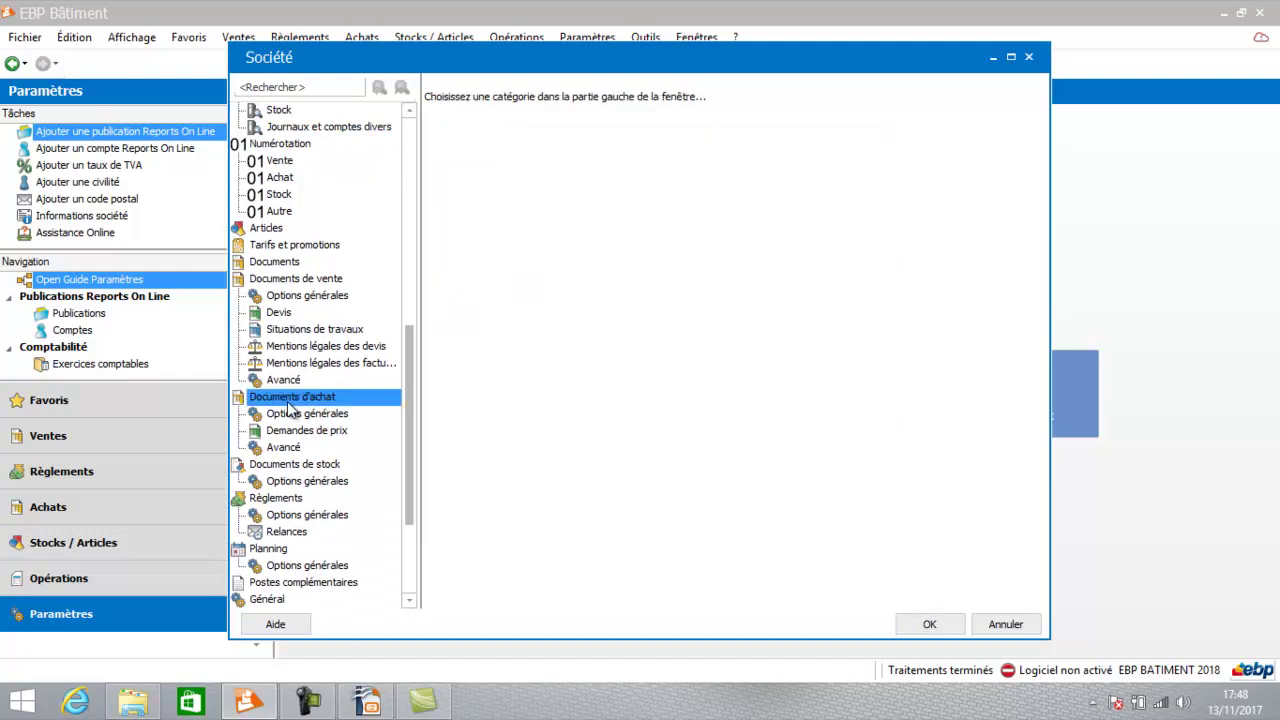
click(300, 413)
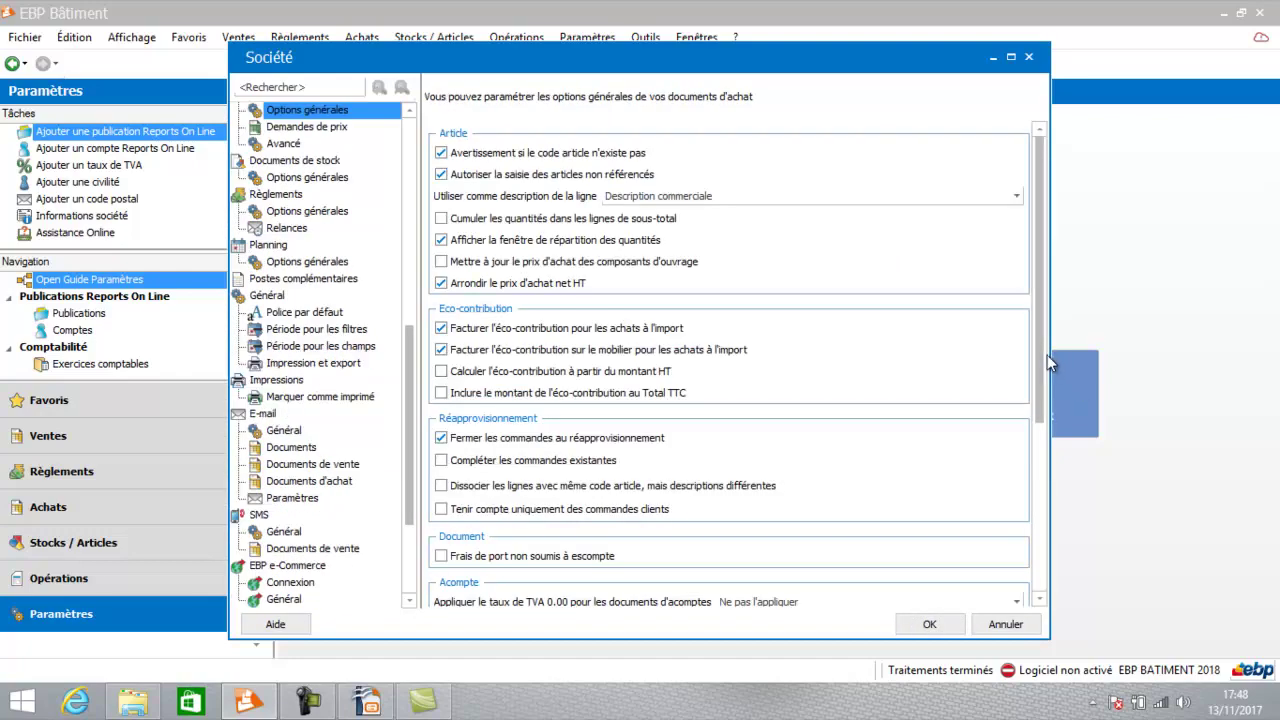
scroll(1025, 440, down, 3)
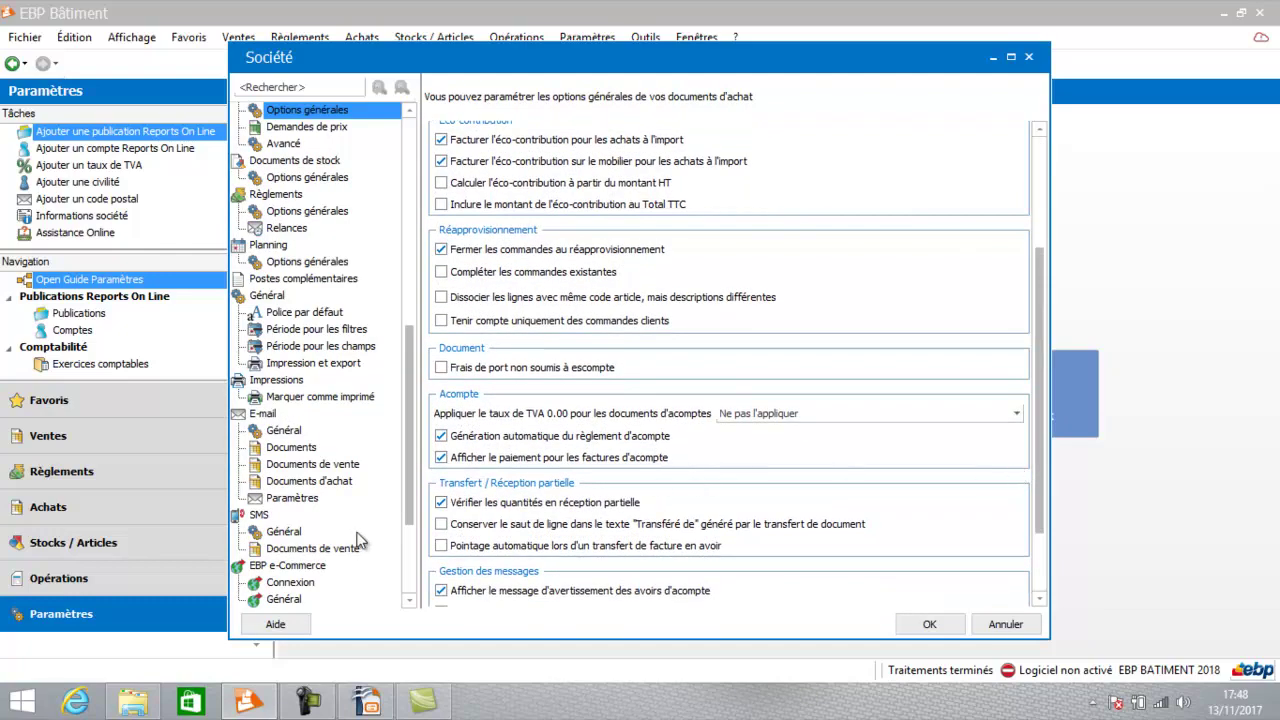
click(443, 549)
click(441, 548)
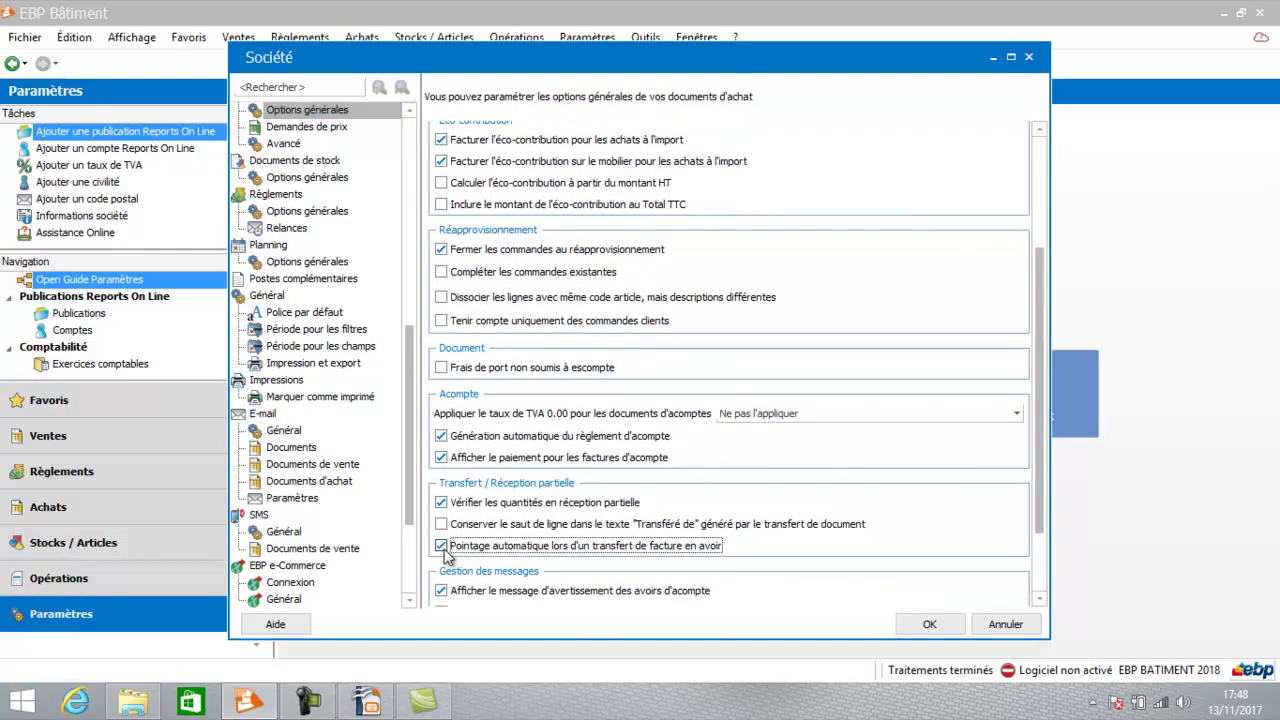
click(912, 624)
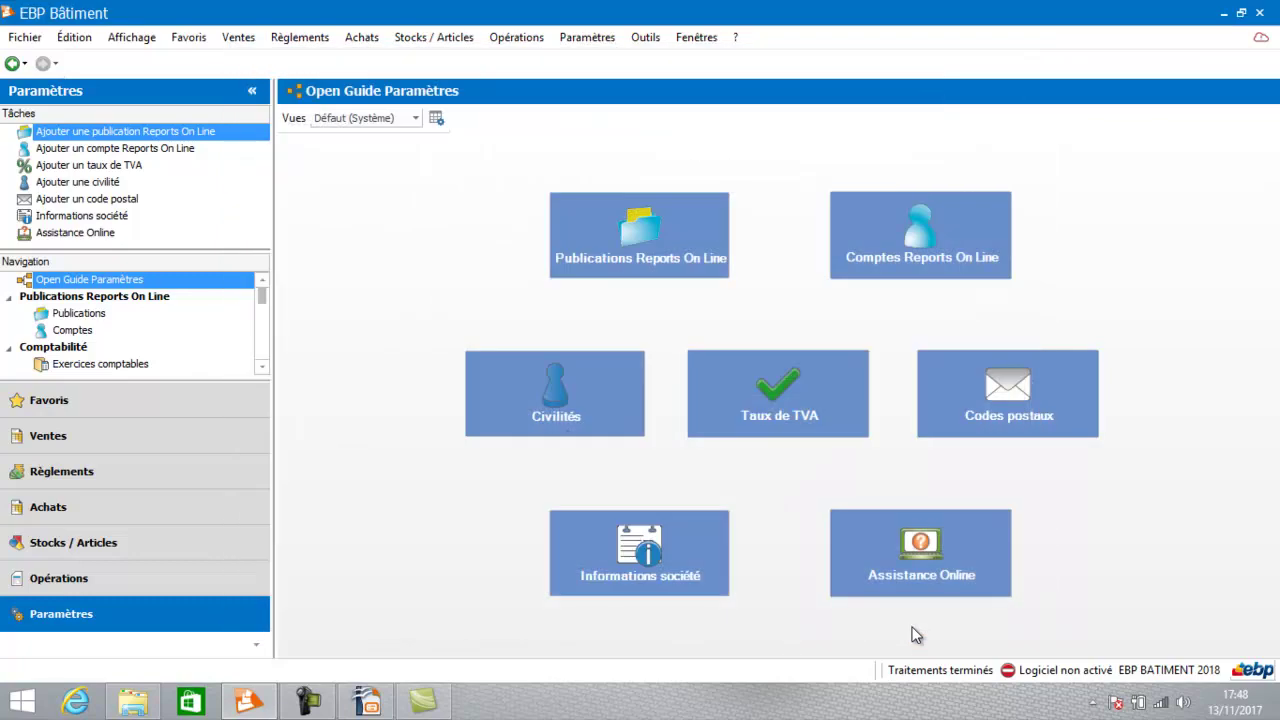
- Display the purchase invoices list to check the balance due on the BROSSETTE invoice
click(68, 510)
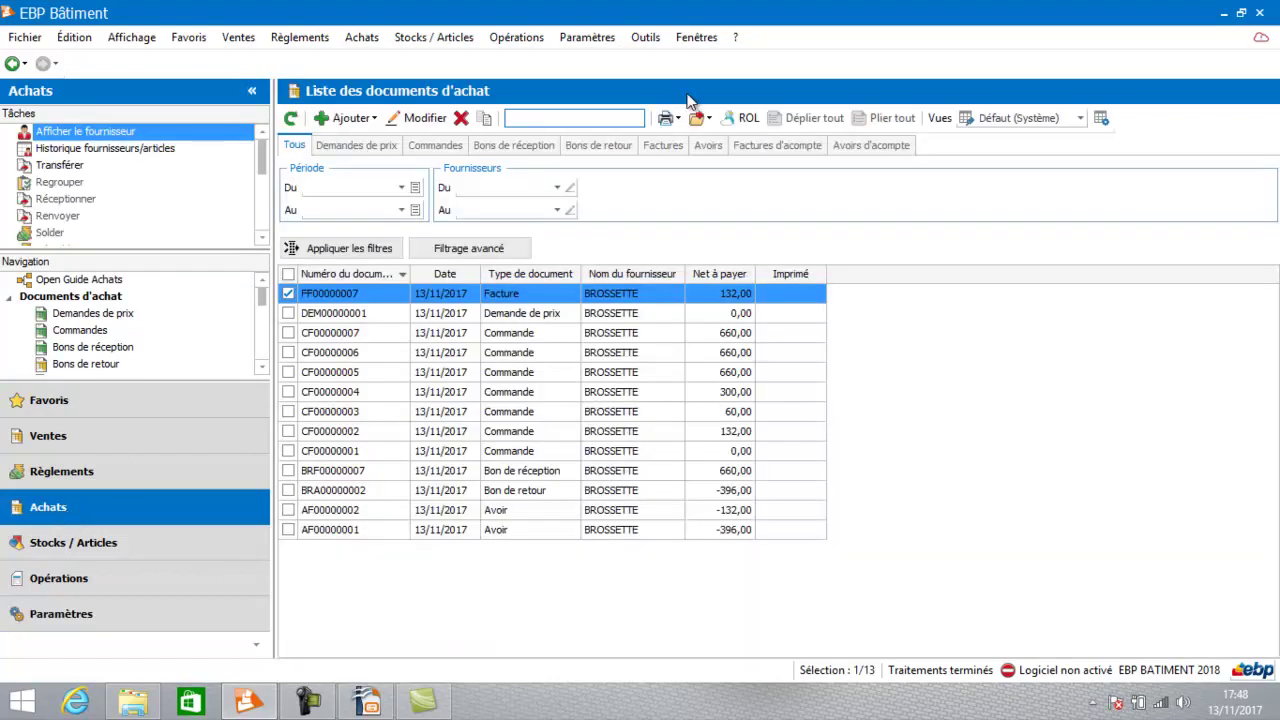
click(661, 146)
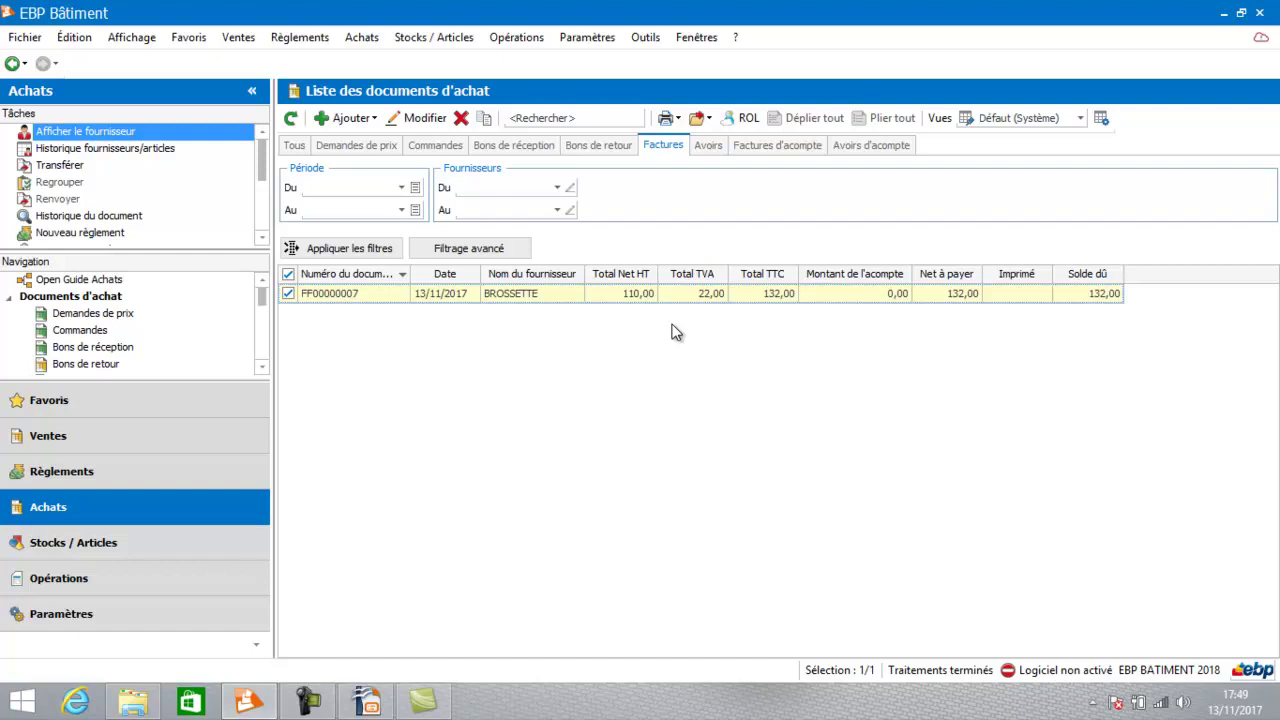
click(333, 368)
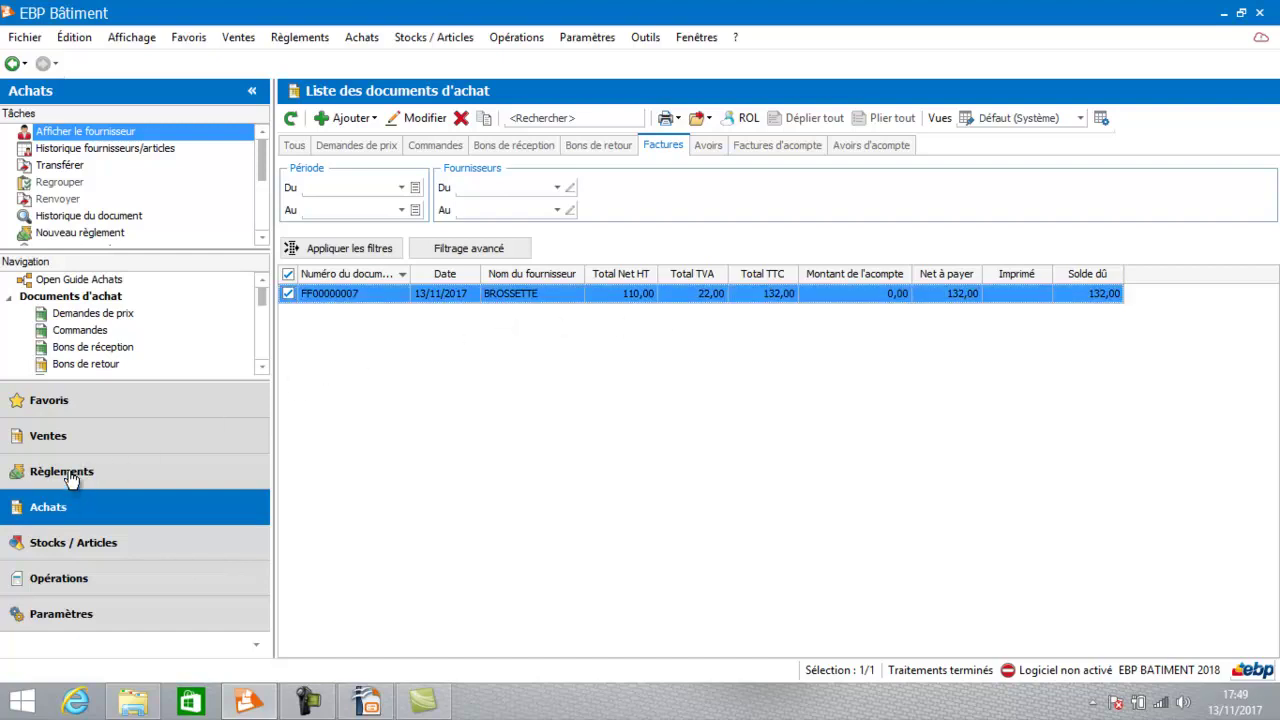
- Sort the unpaid entries of the supplier payment schedule by descending document number and select the BROSSETTE invoice's entry
click(66, 474)
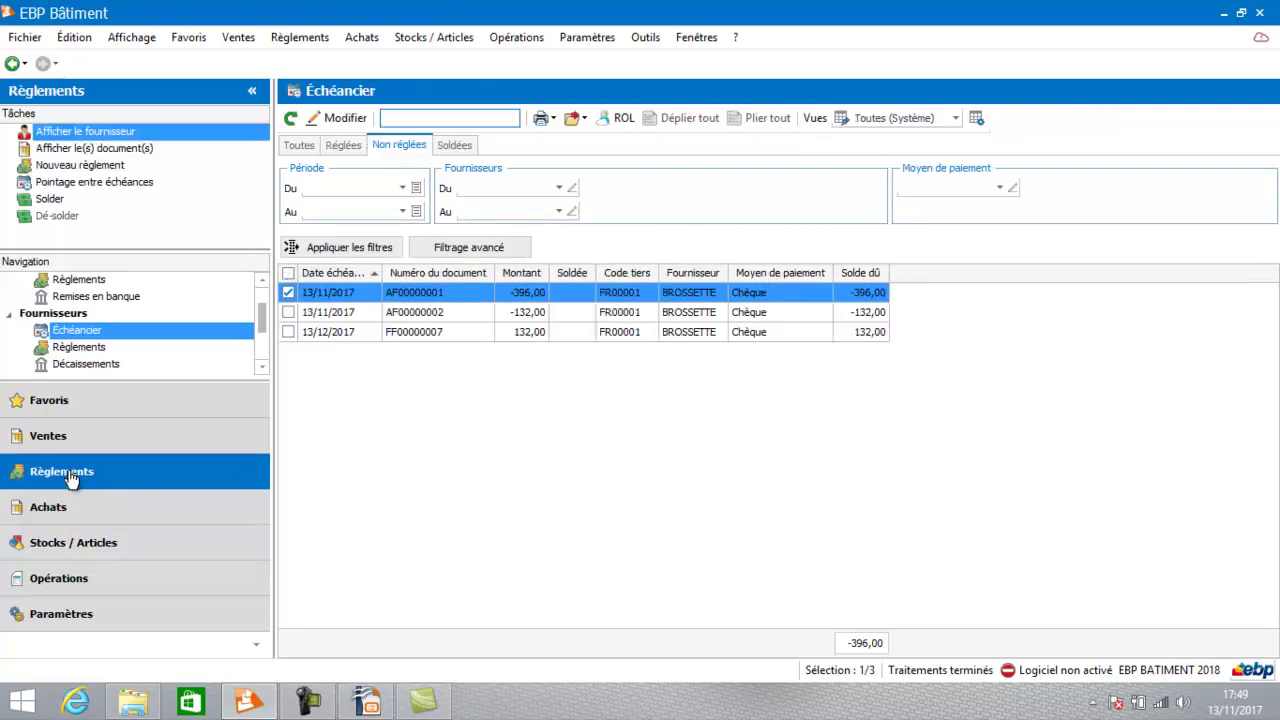
click(72, 338)
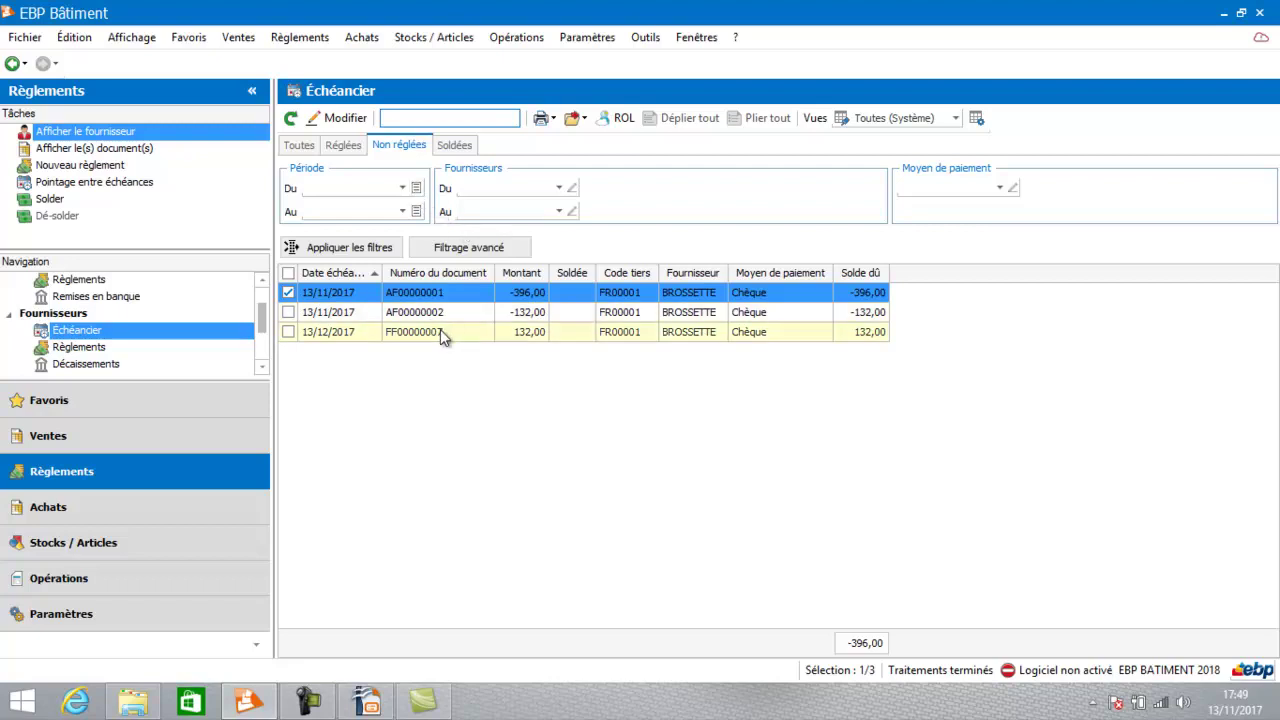
click(419, 272)
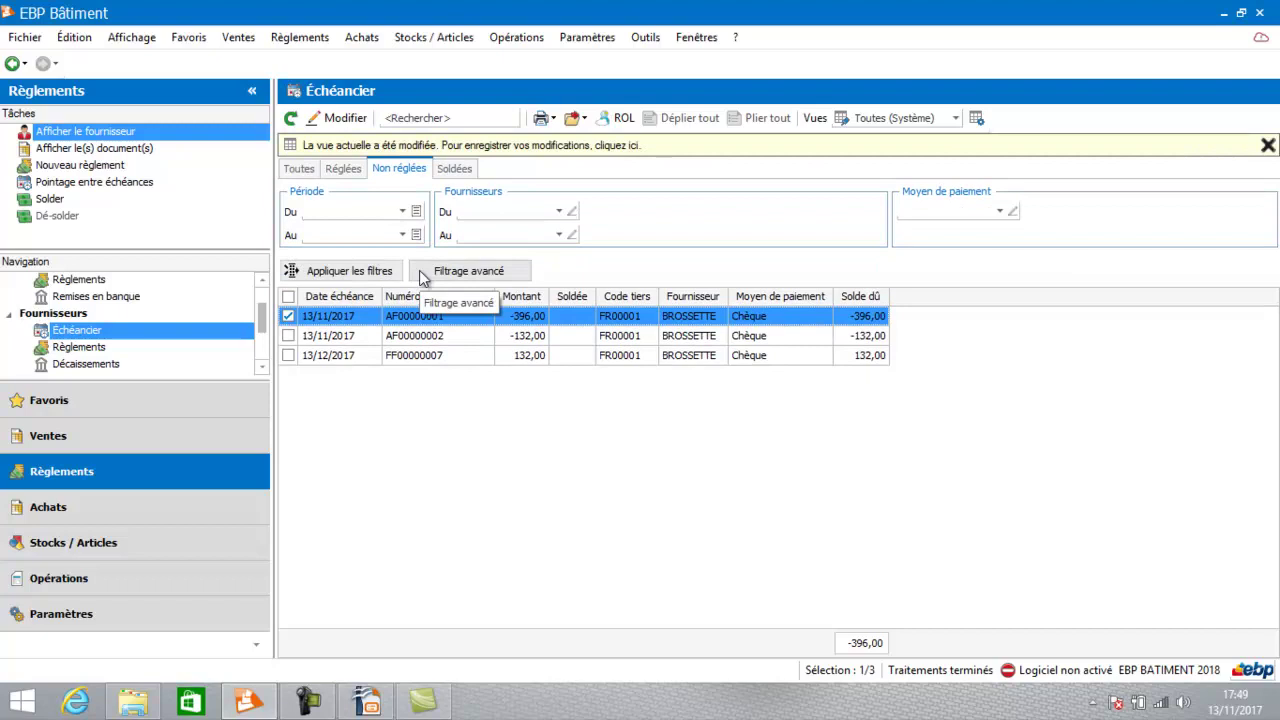
click(407, 298)
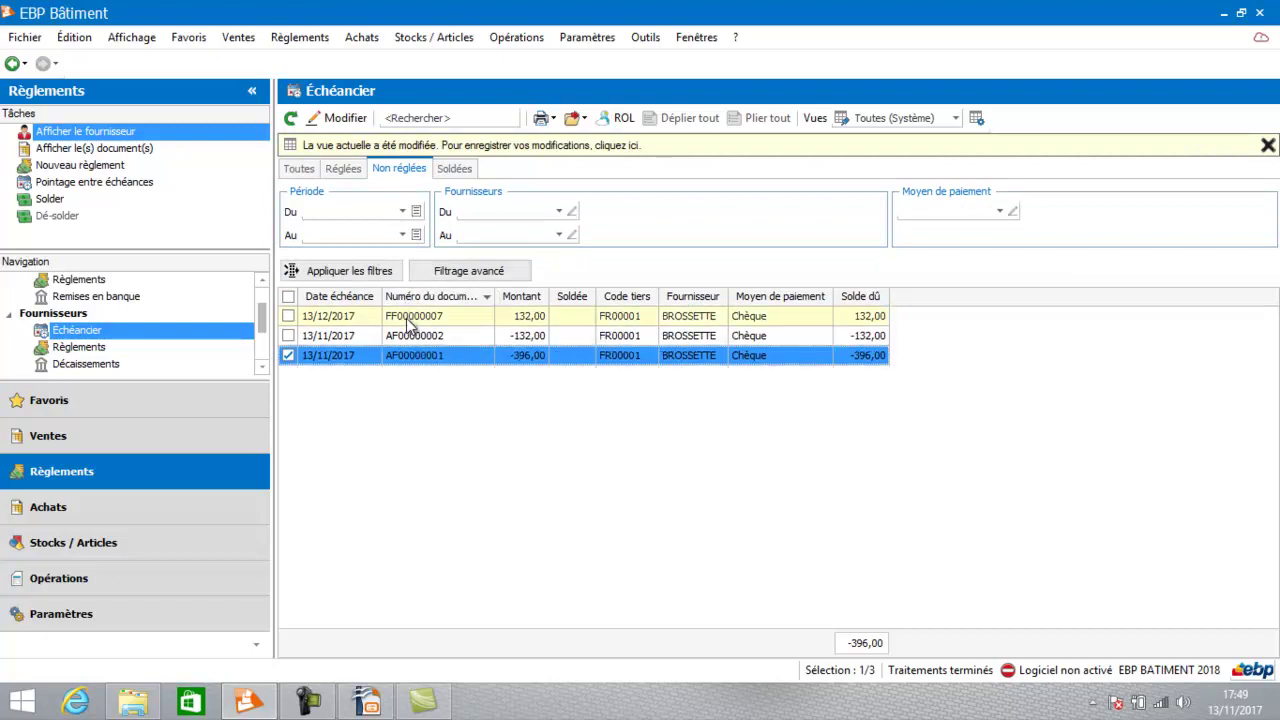
click(410, 320)
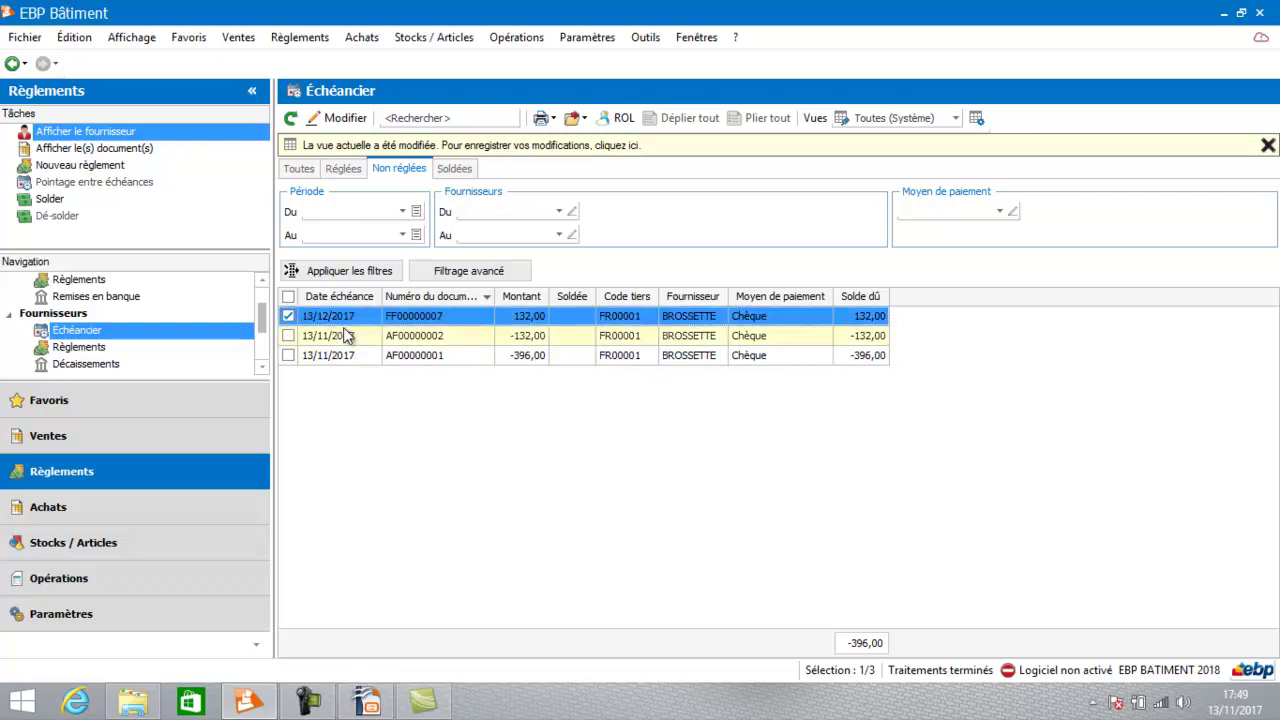
- Match the BROSSETTE invoice's entry with the -132,00 credit note's entry using Pointage entre échéances, and save the match
click(292, 336)
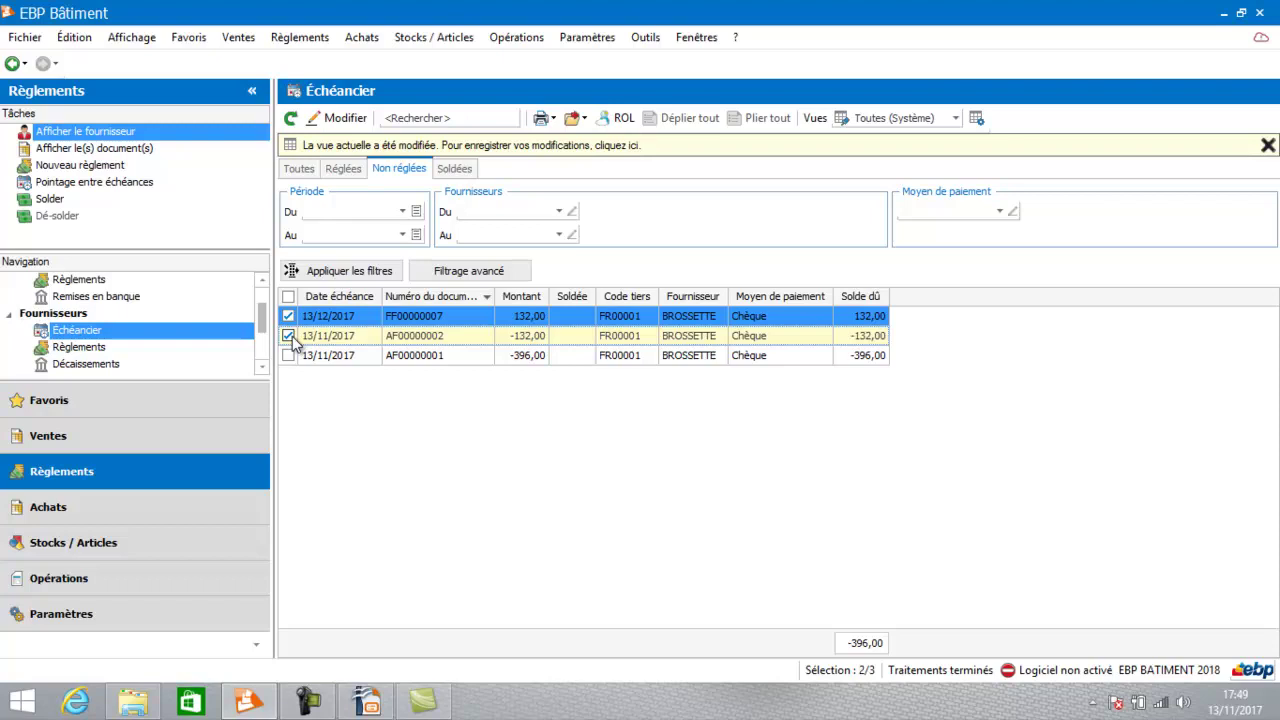
click(75, 182)
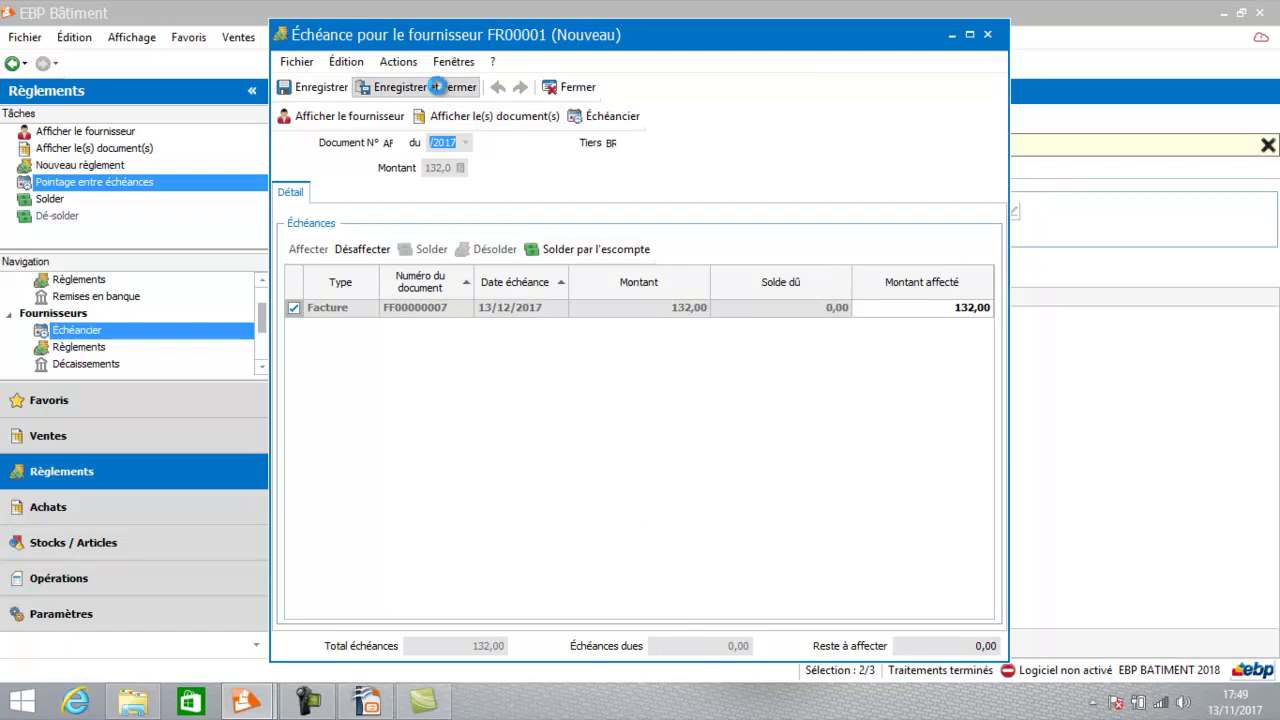
click(437, 87)
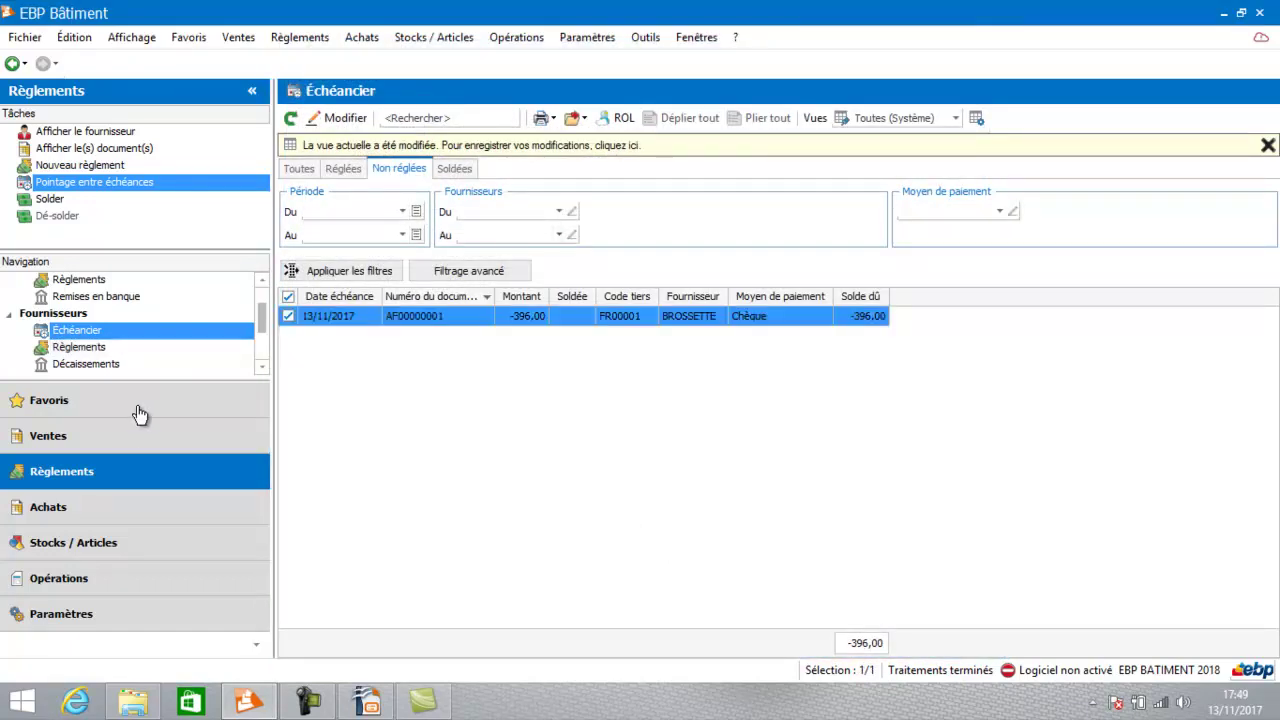
- Display the purchase invoices to check the balance due on the matched BROSSETTE invoice
click(78, 507)
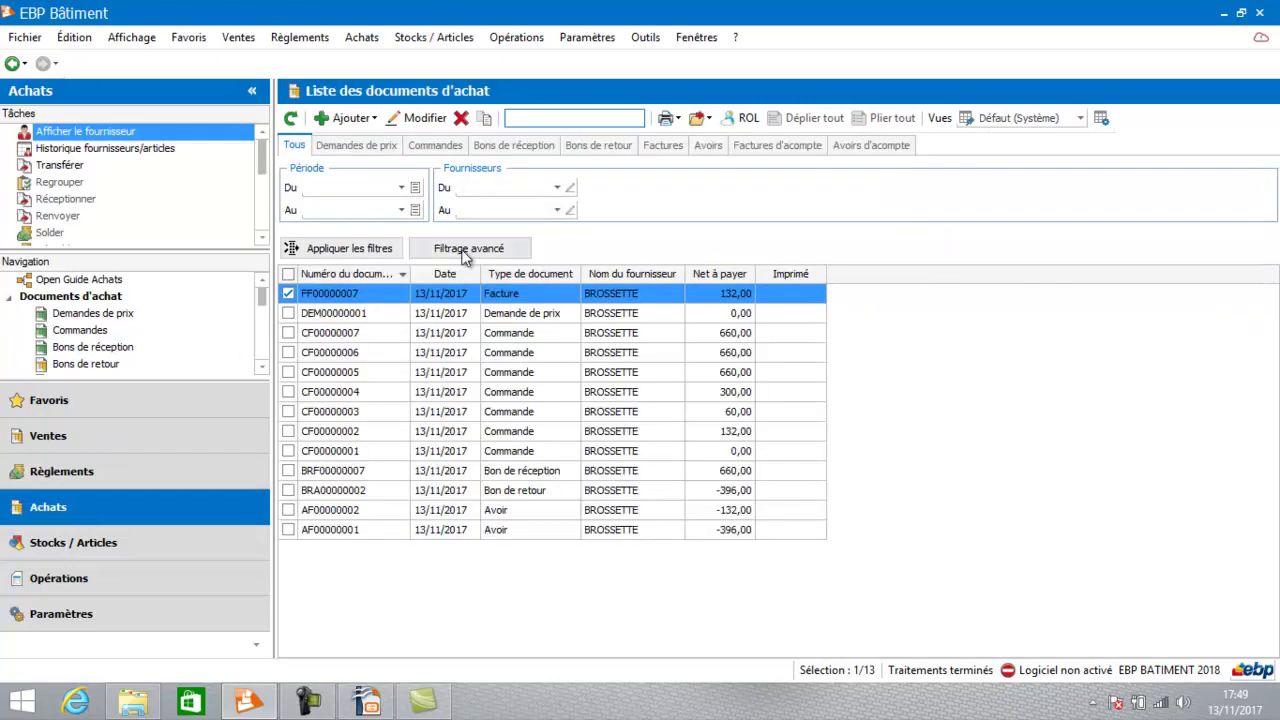
click(665, 147)
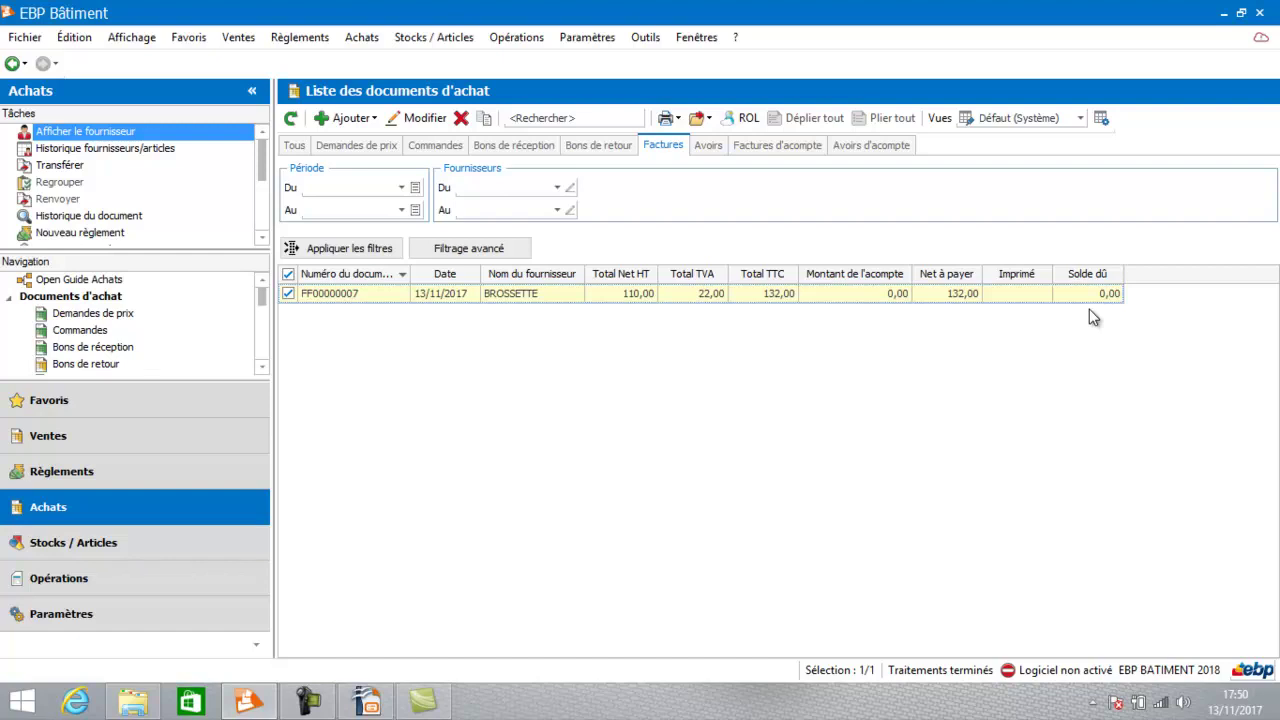
click(1089, 309)
- Create a new goods receipt (Bon de réception) for the supplier BROSSETTE
click(537, 150)
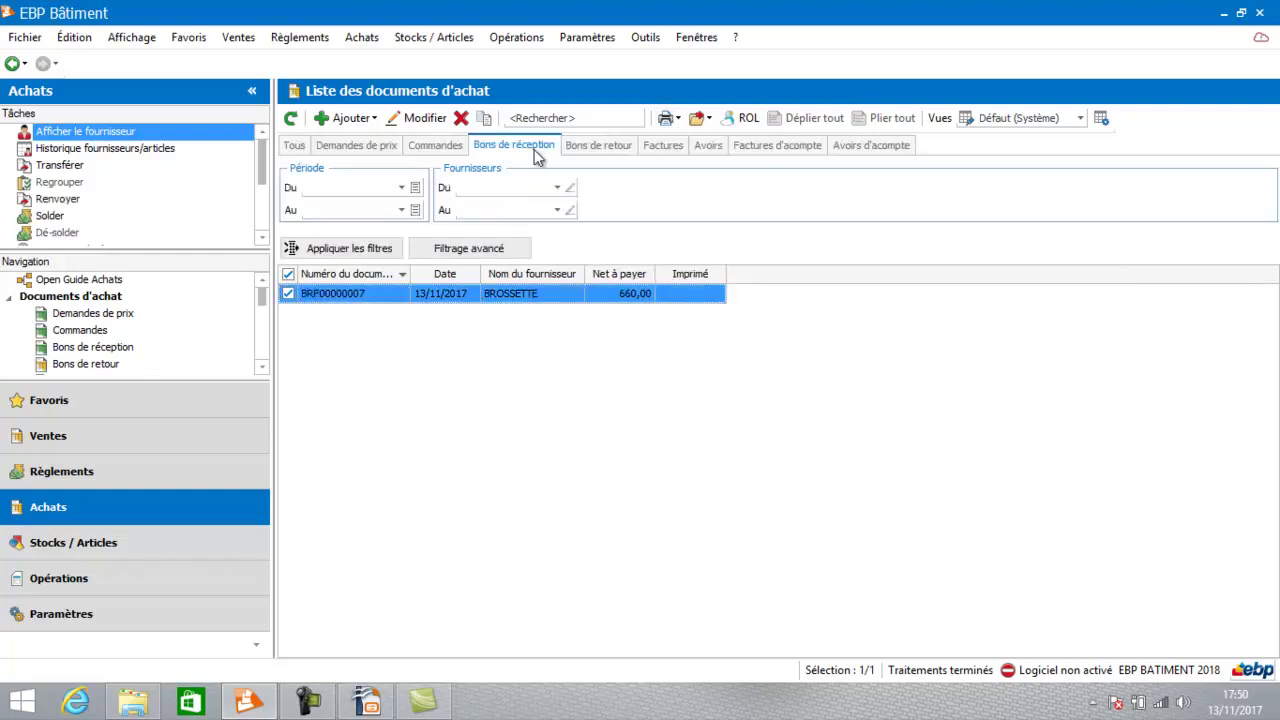
click(352, 118)
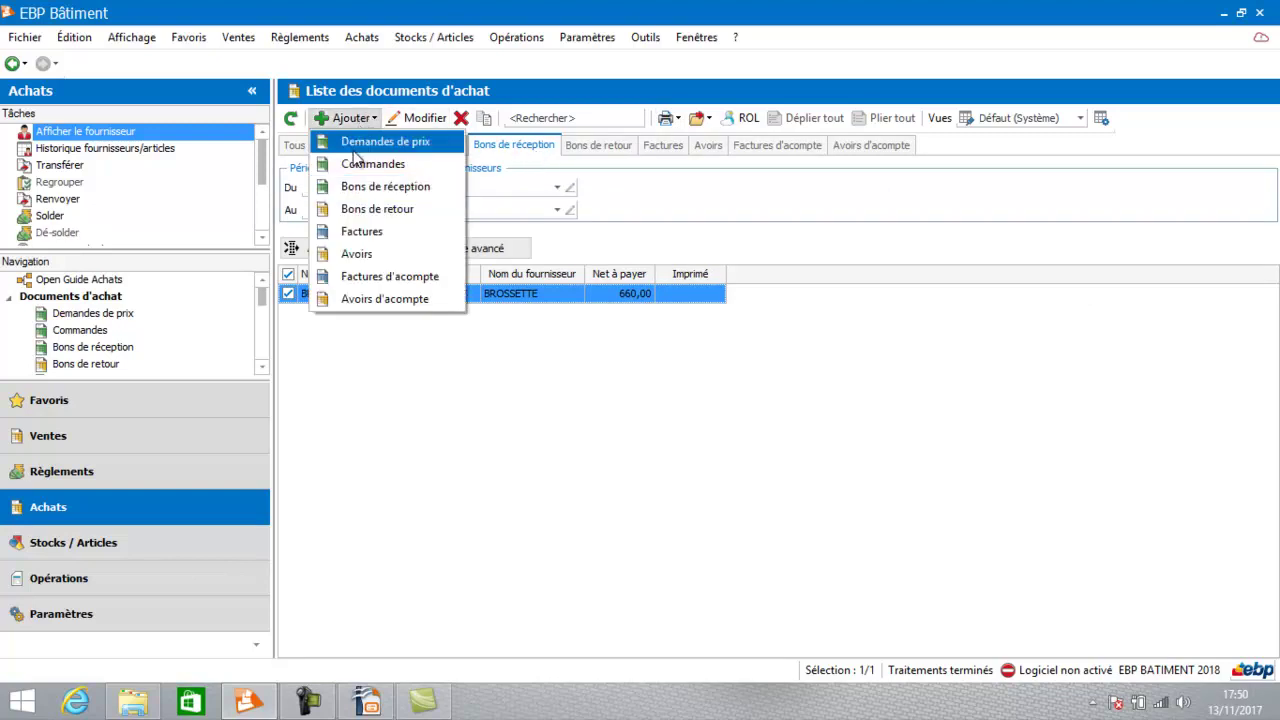
click(385, 187)
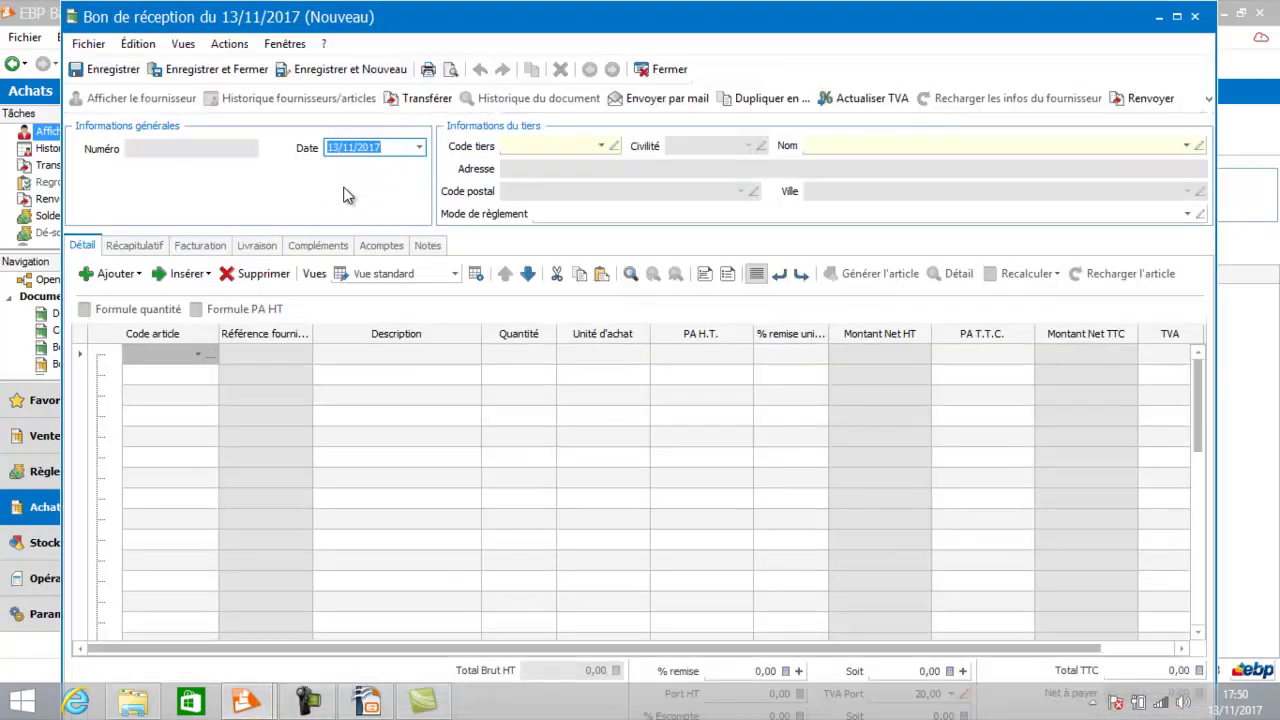
click(601, 146)
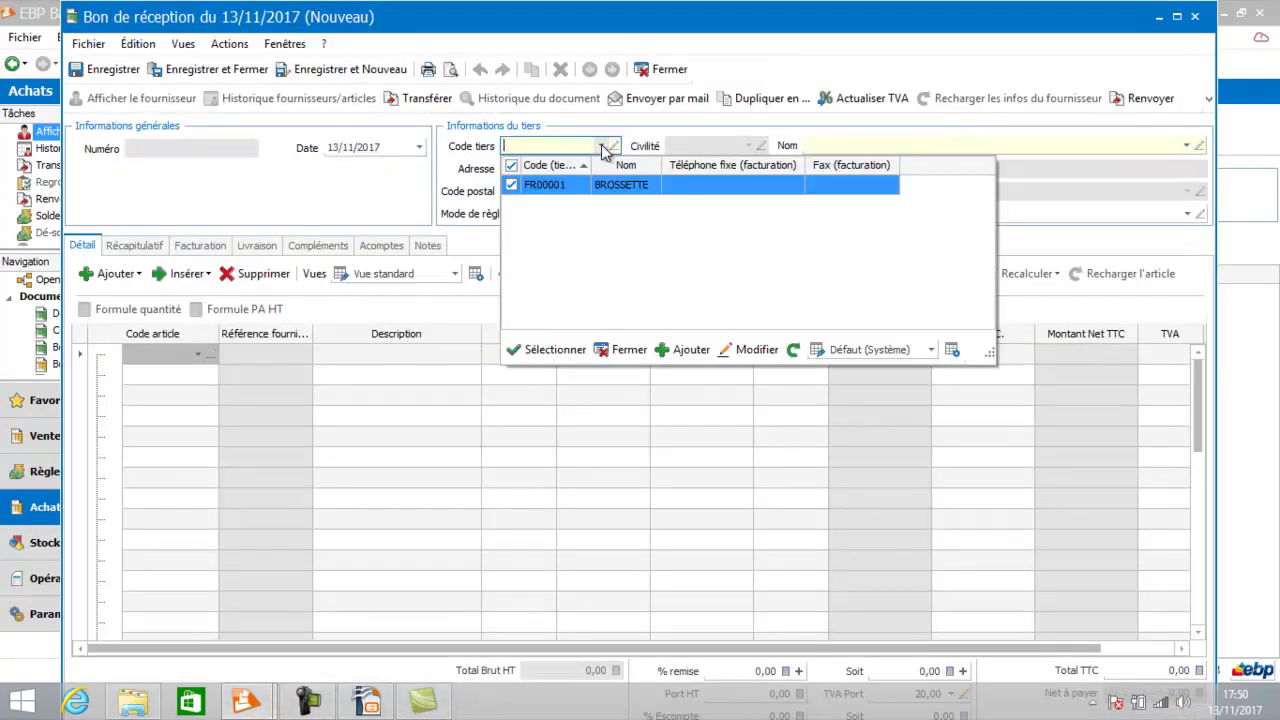
click(600, 184)
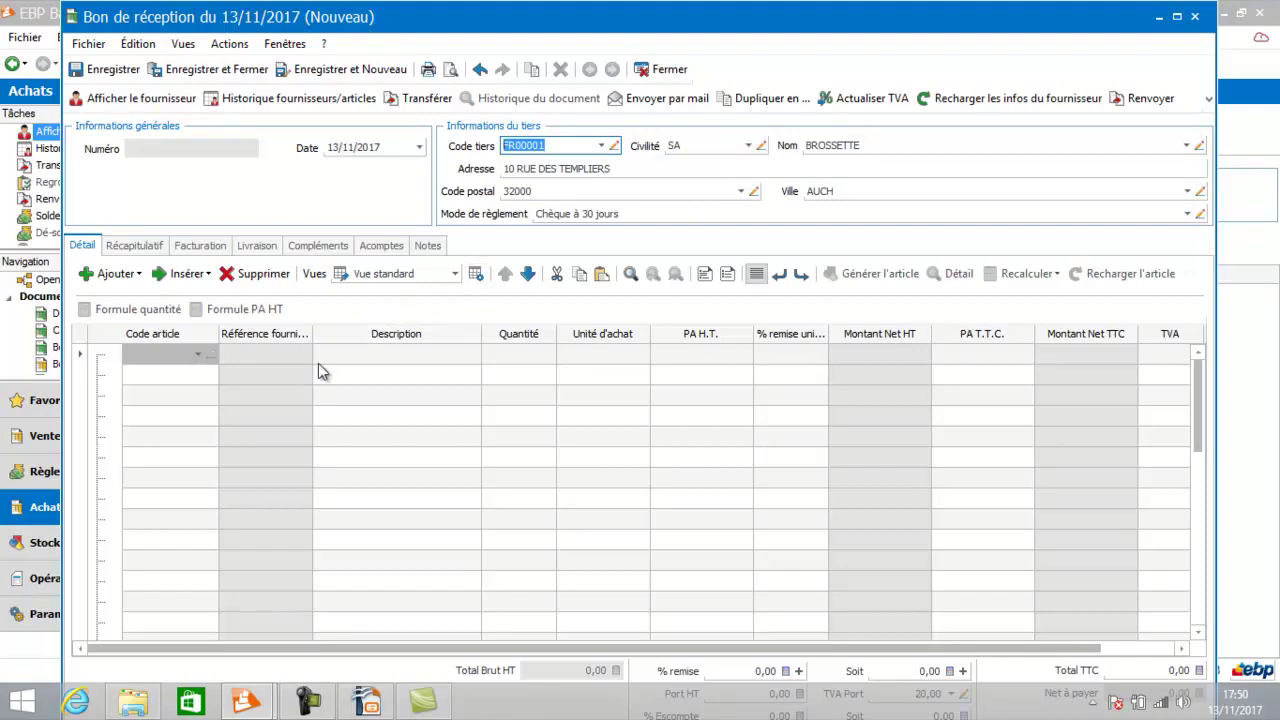
- Add the item AR00004 (baignoire) to the goods receipt with a quantity of 5
click(197, 357)
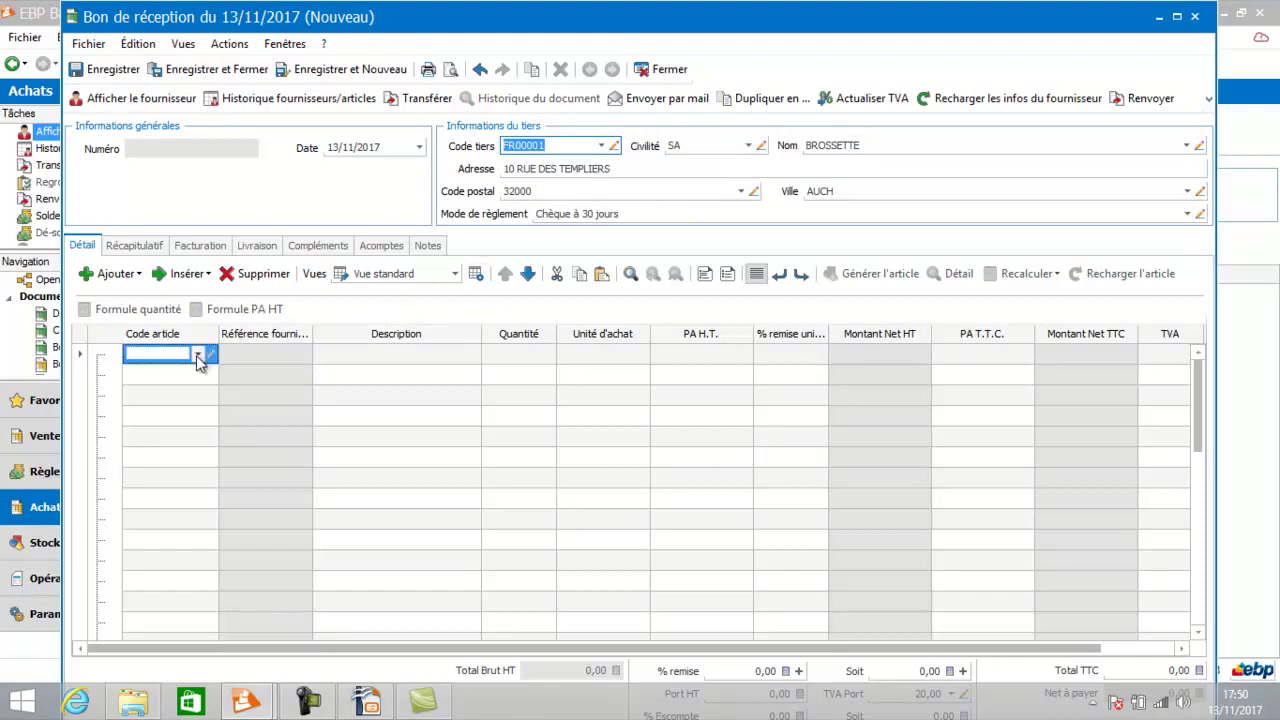
click(197, 356)
click(197, 418)
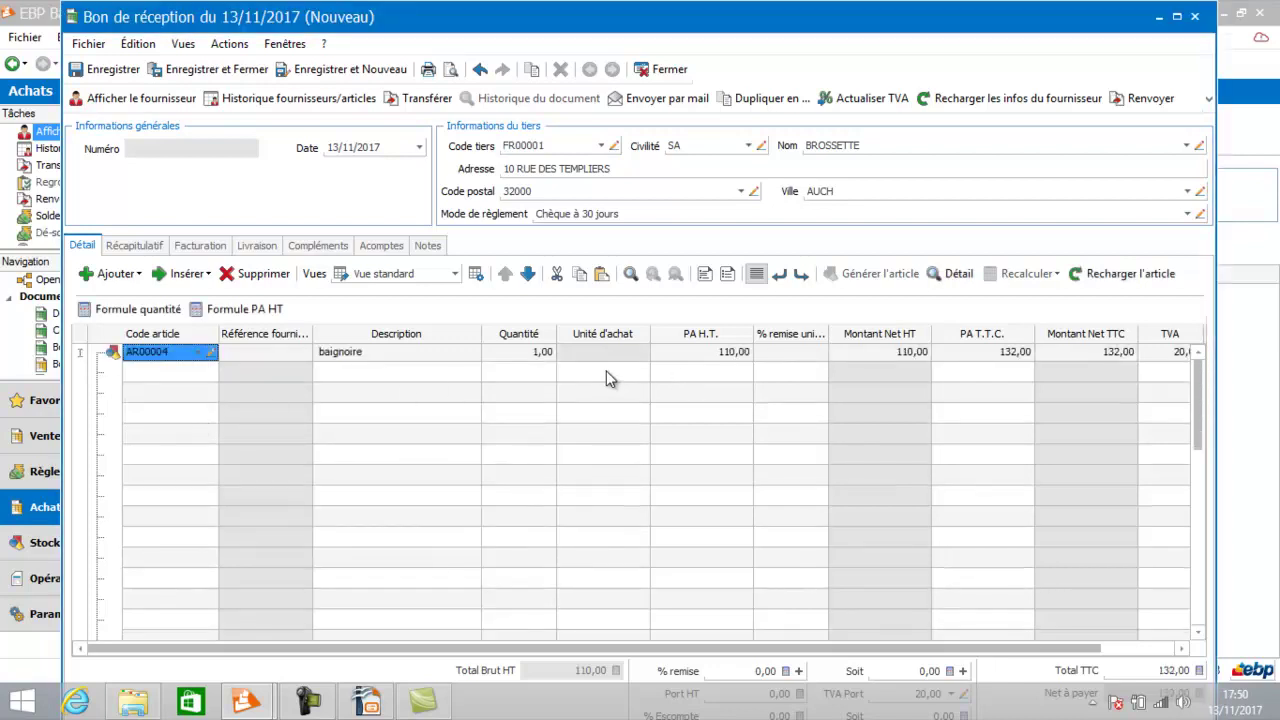
click(538, 355)
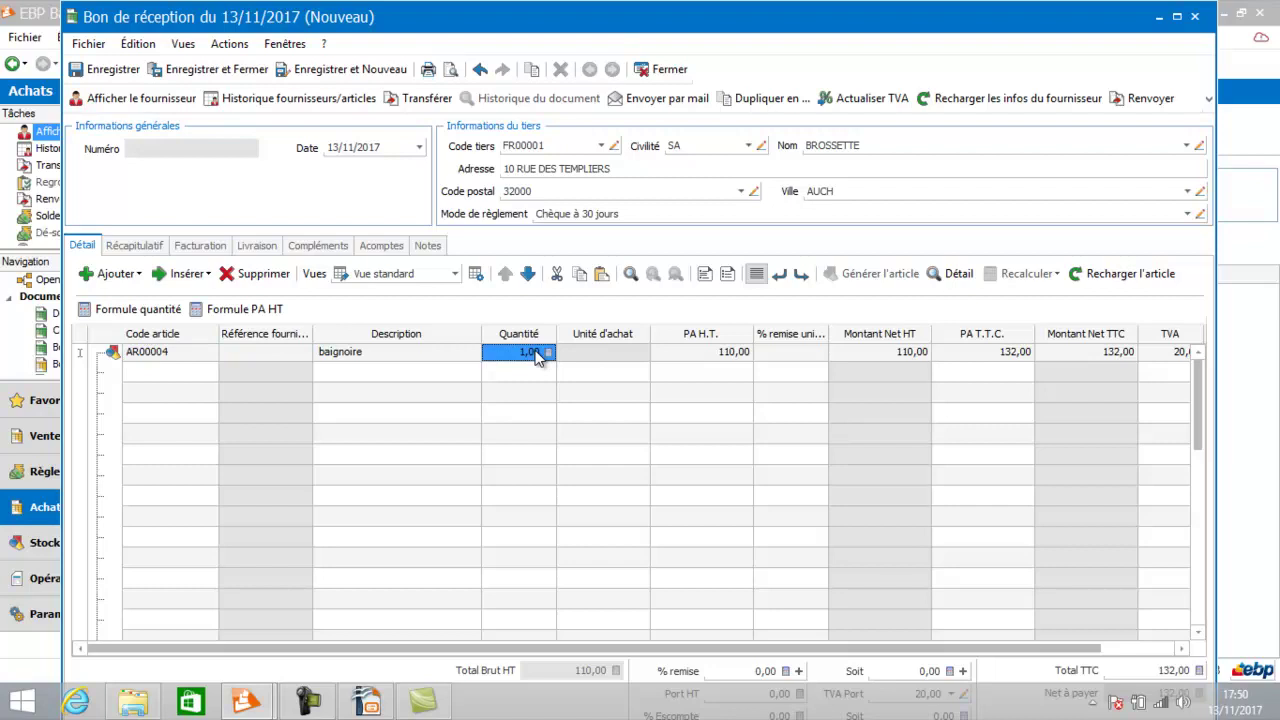
click(538, 355)
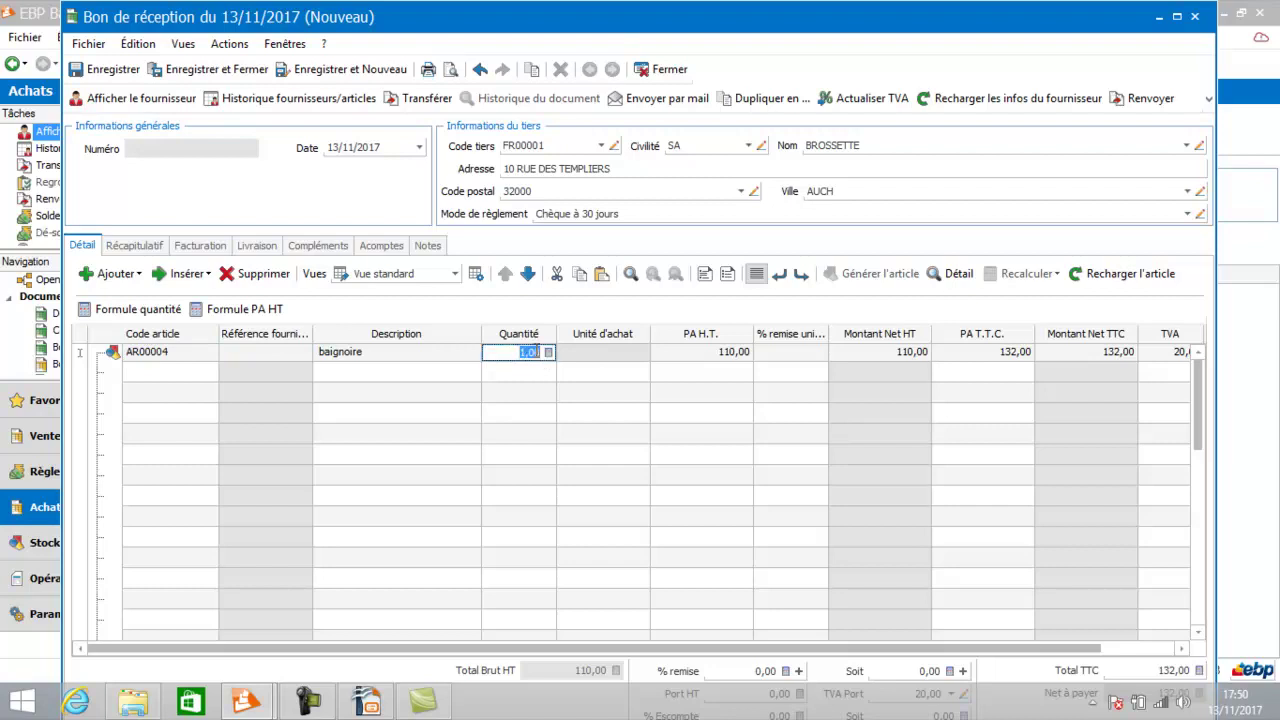
text(3)
key(Return)
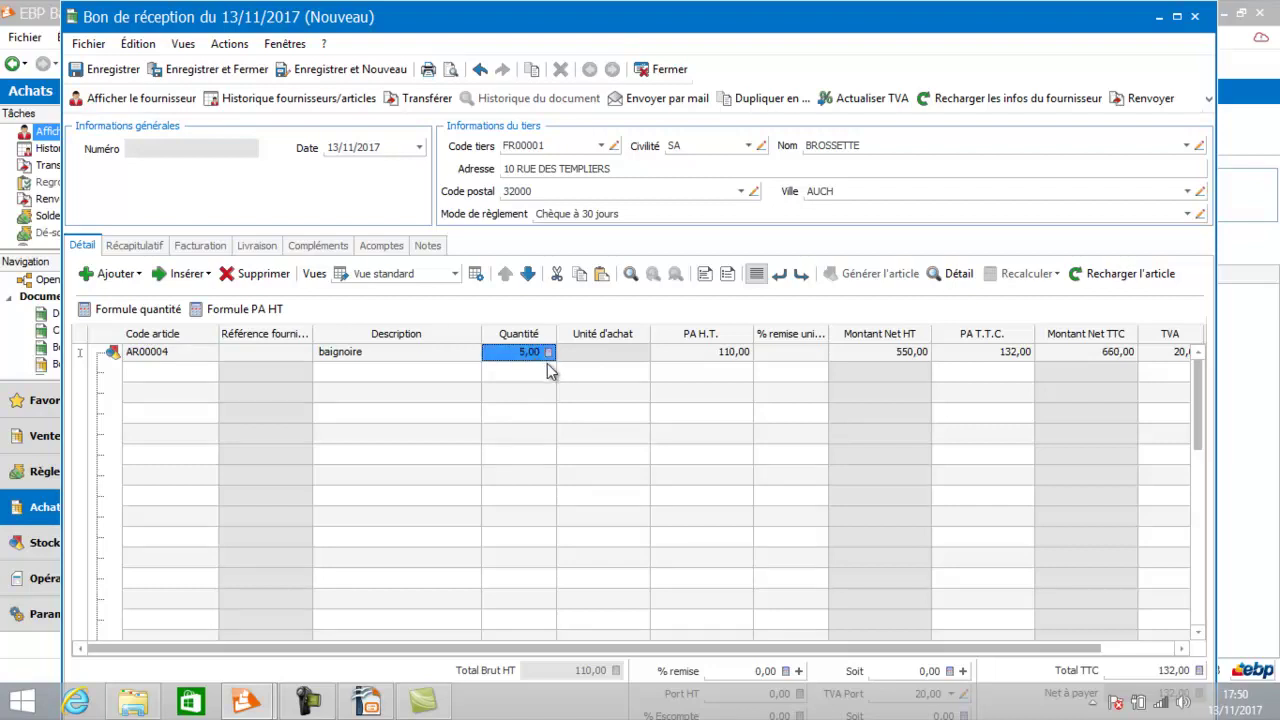
key(Tab)
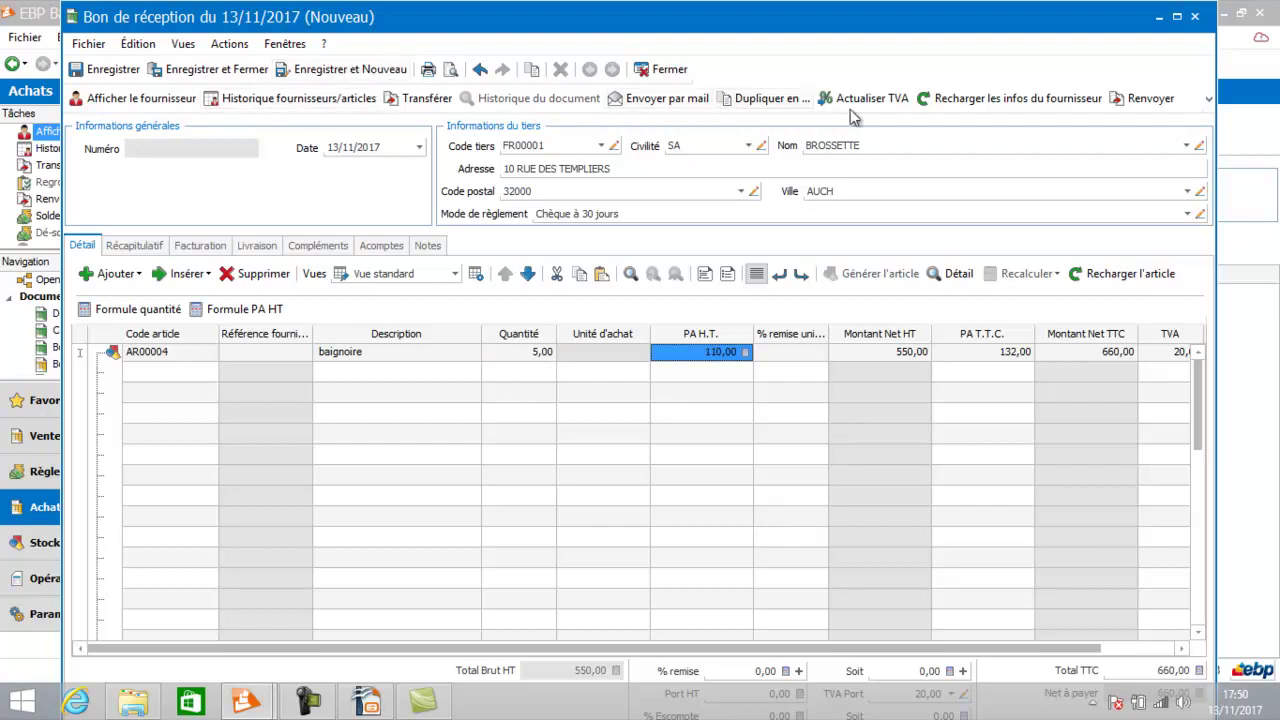
- Start returning goods from the new receipt with Renvoyer, saving the document and acknowledging the customer order notice
click(1151, 104)
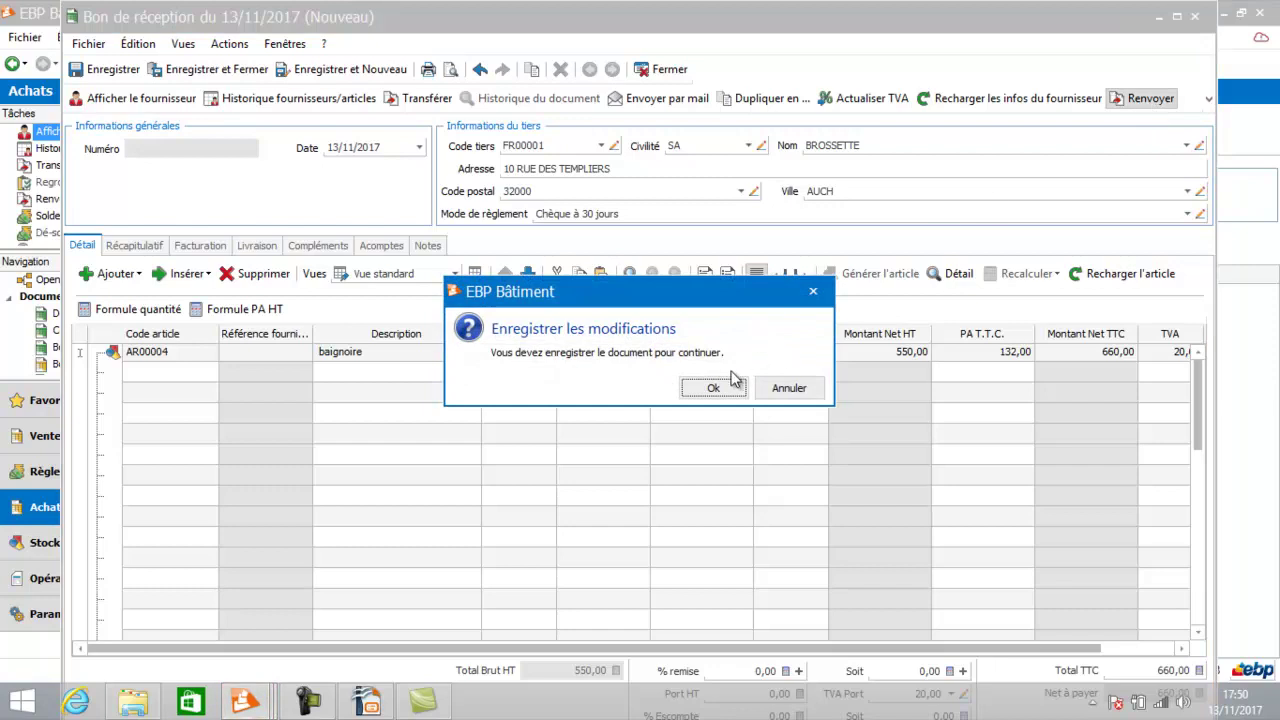
click(706, 389)
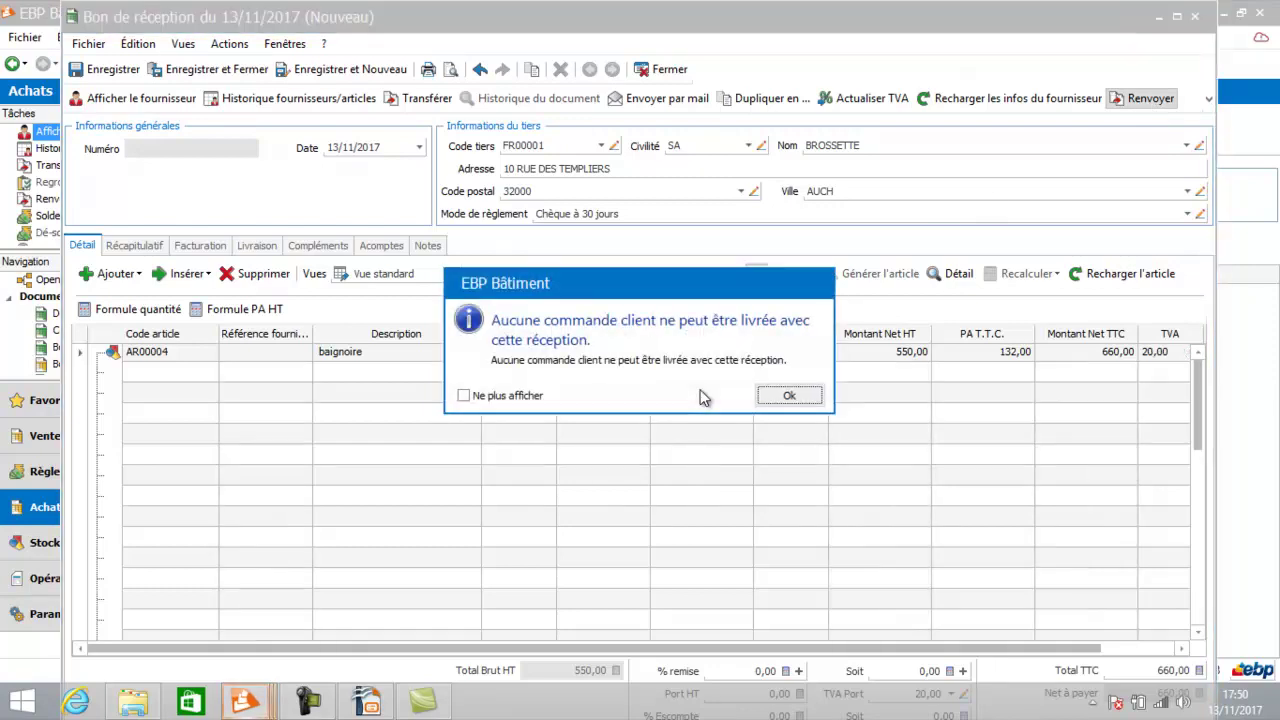
click(791, 396)
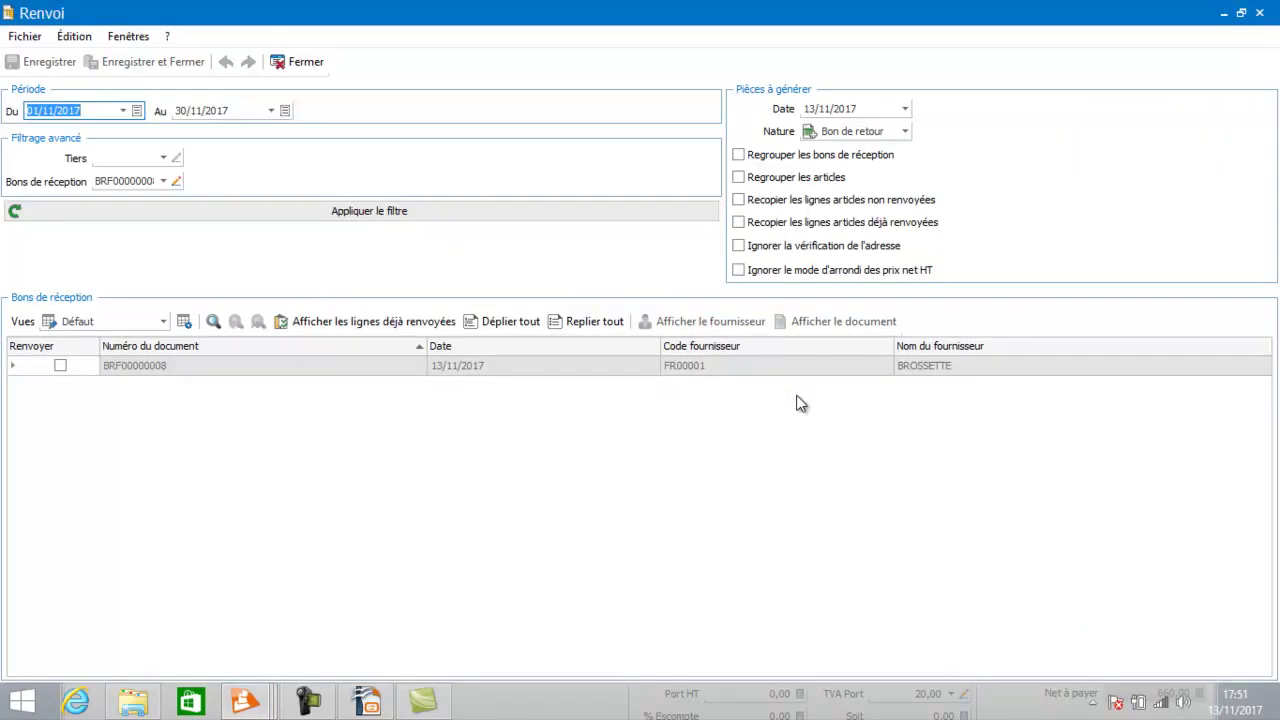
- Set the baignoire's quantity to return to 2, validate the return note, and close it along with the goods receipt
click(14, 367)
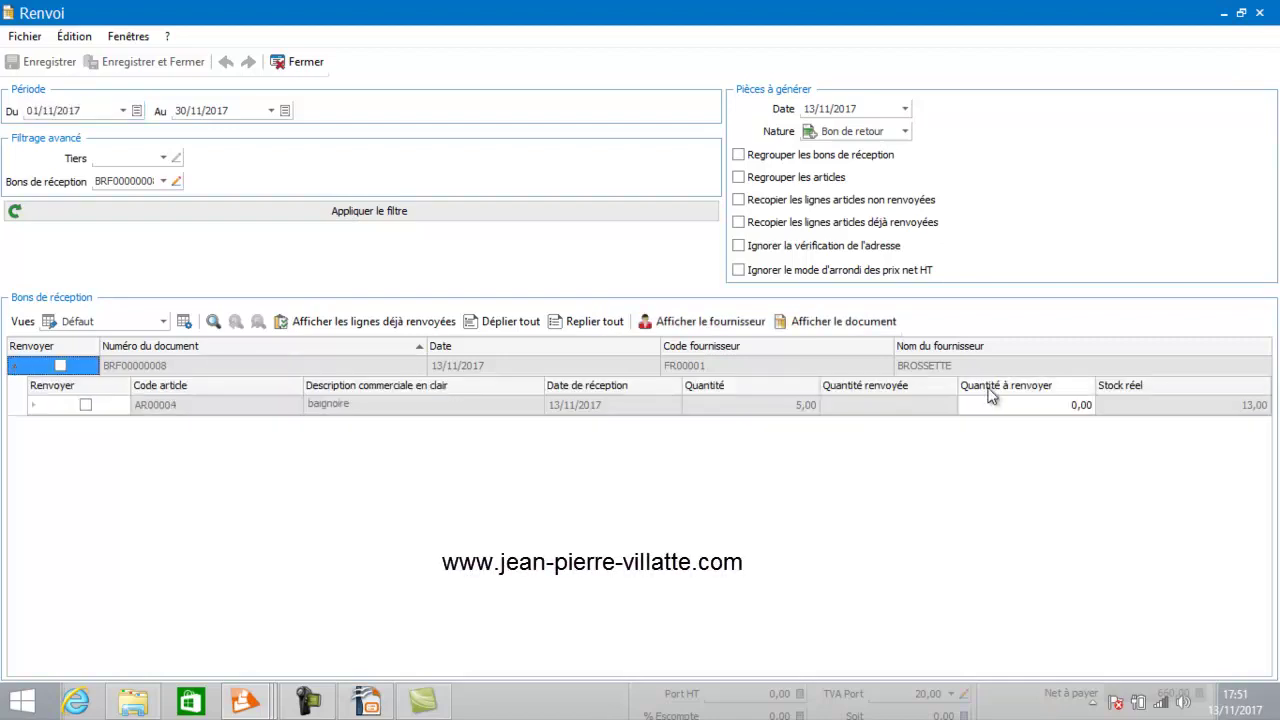
click(1030, 404)
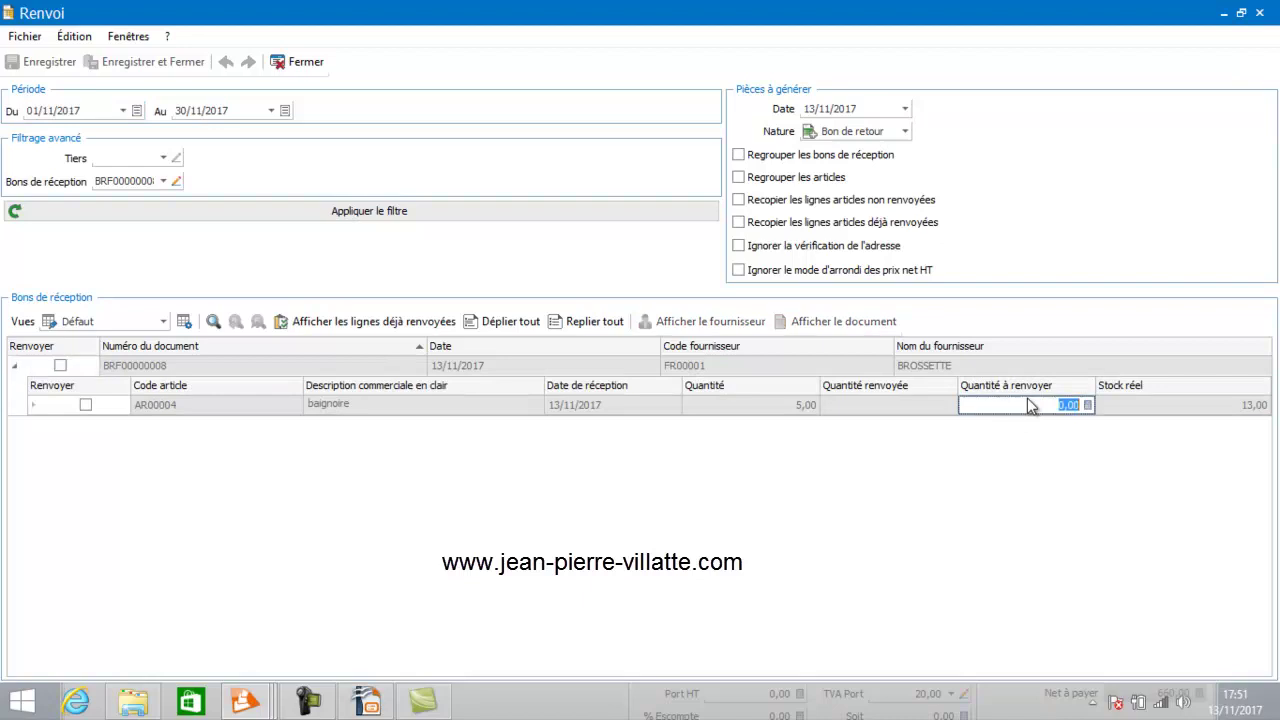
text(2)
key(Tab)
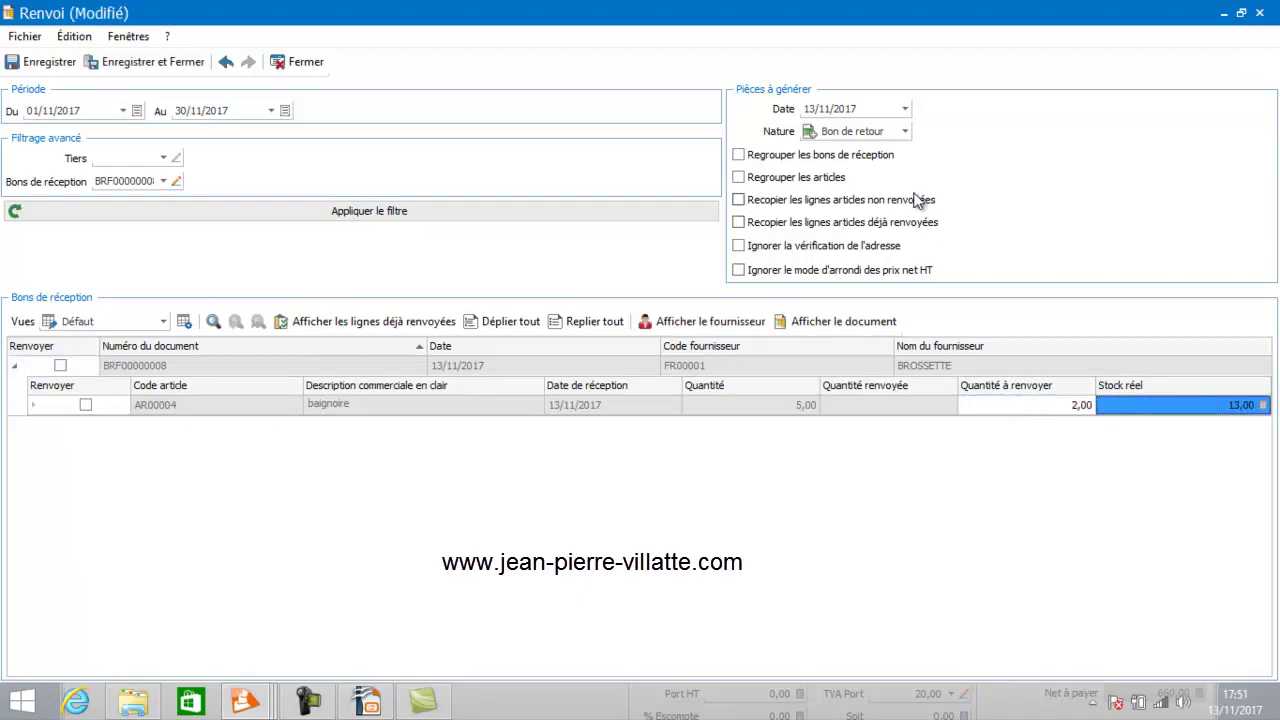
click(179, 70)
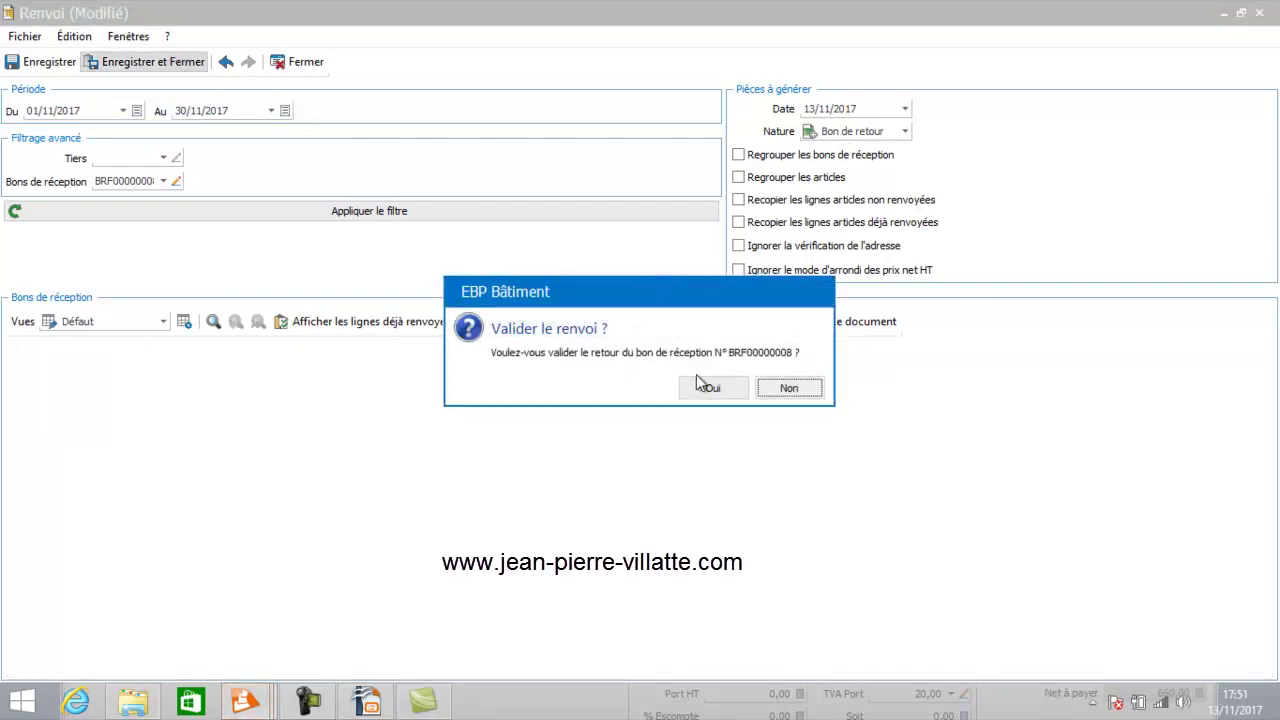
click(706, 382)
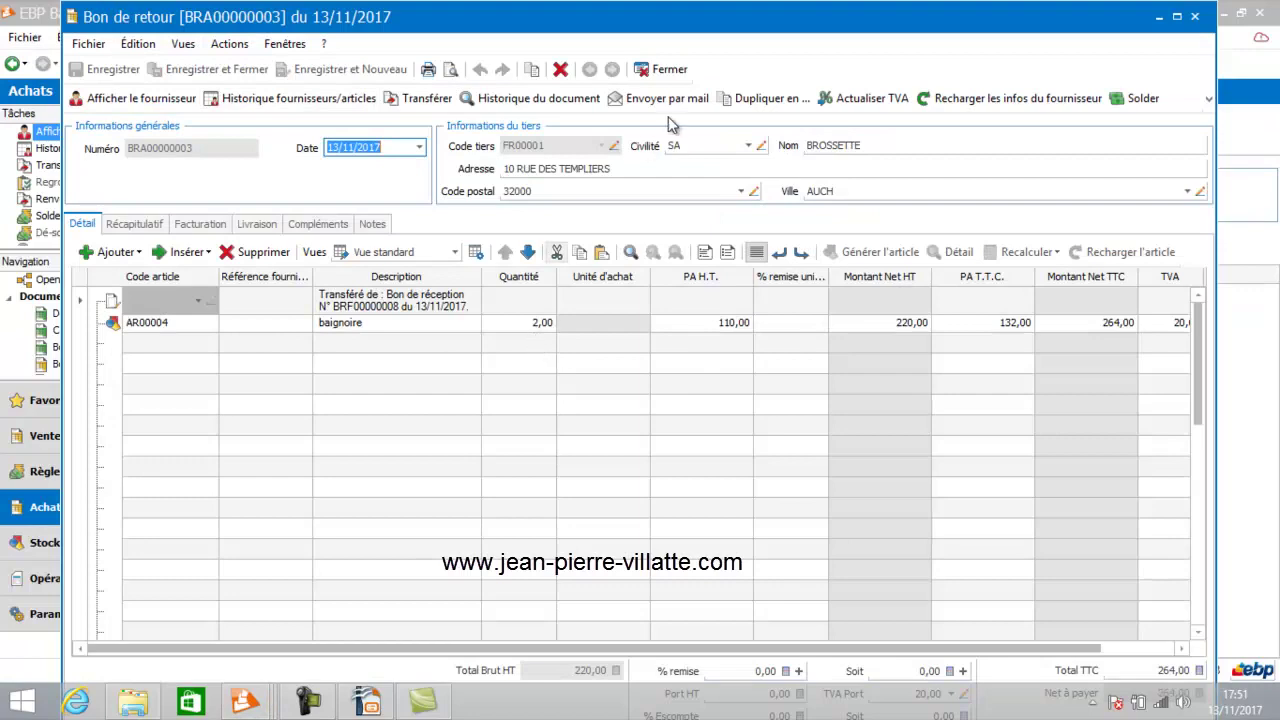
click(668, 72)
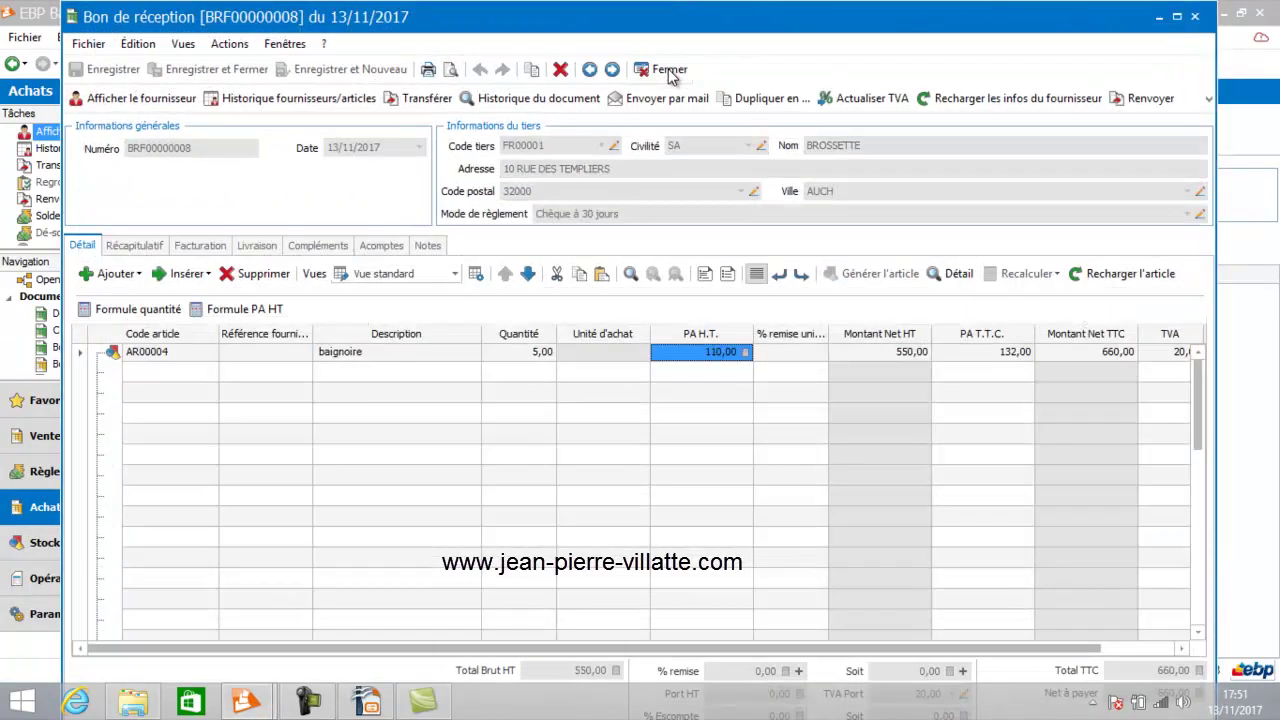
click(667, 70)
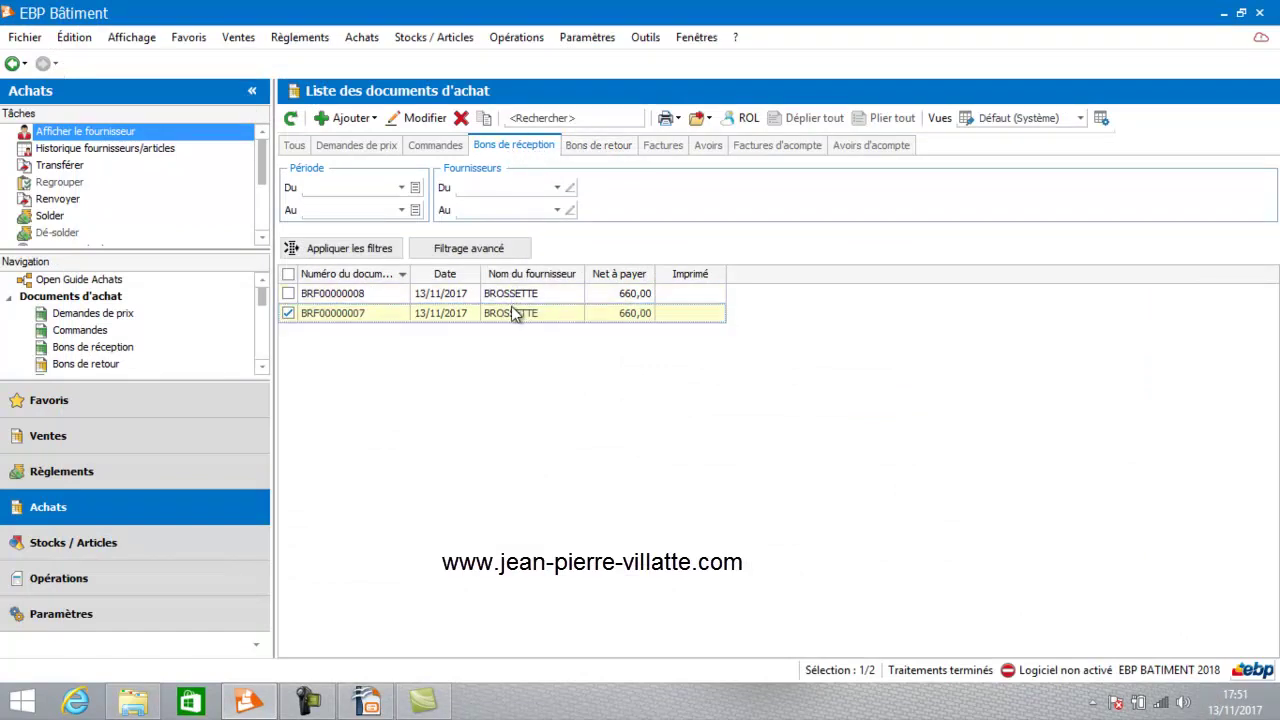
- Transfer the new BROSSETTE return note into a credit note (Avoir), close it, and display the credit notes list
click(587, 150)
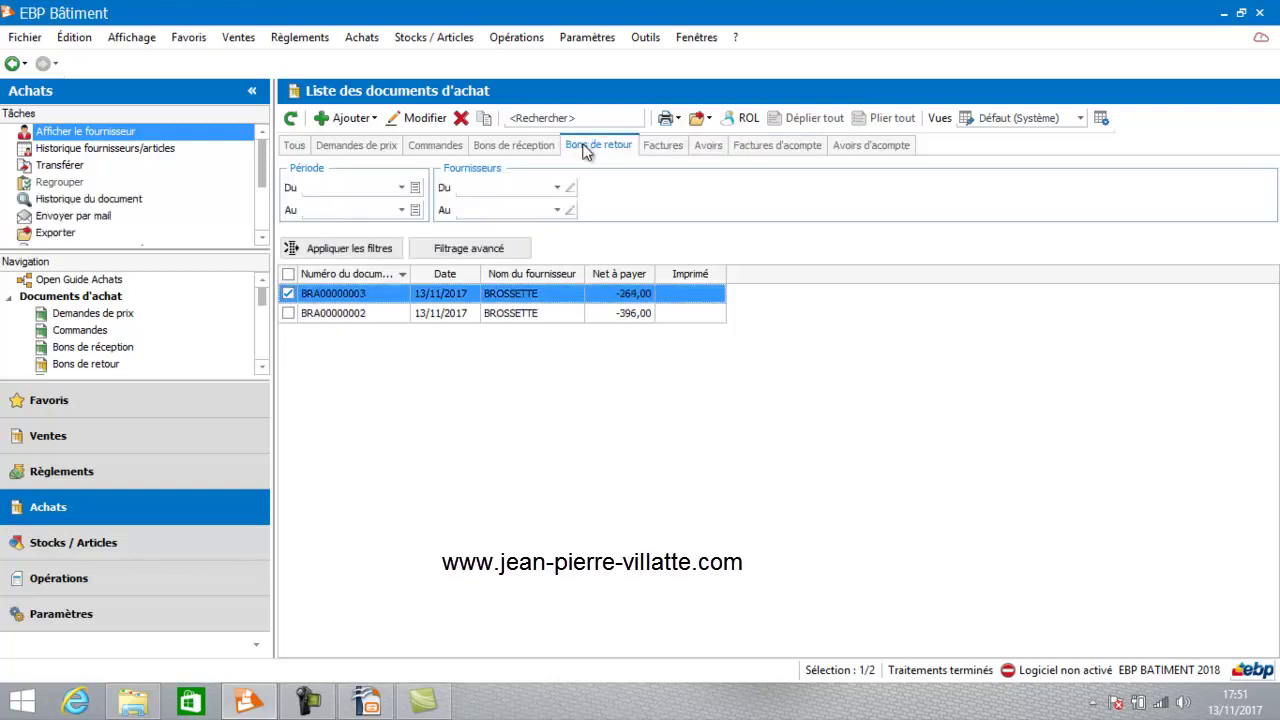
double_click(535, 293)
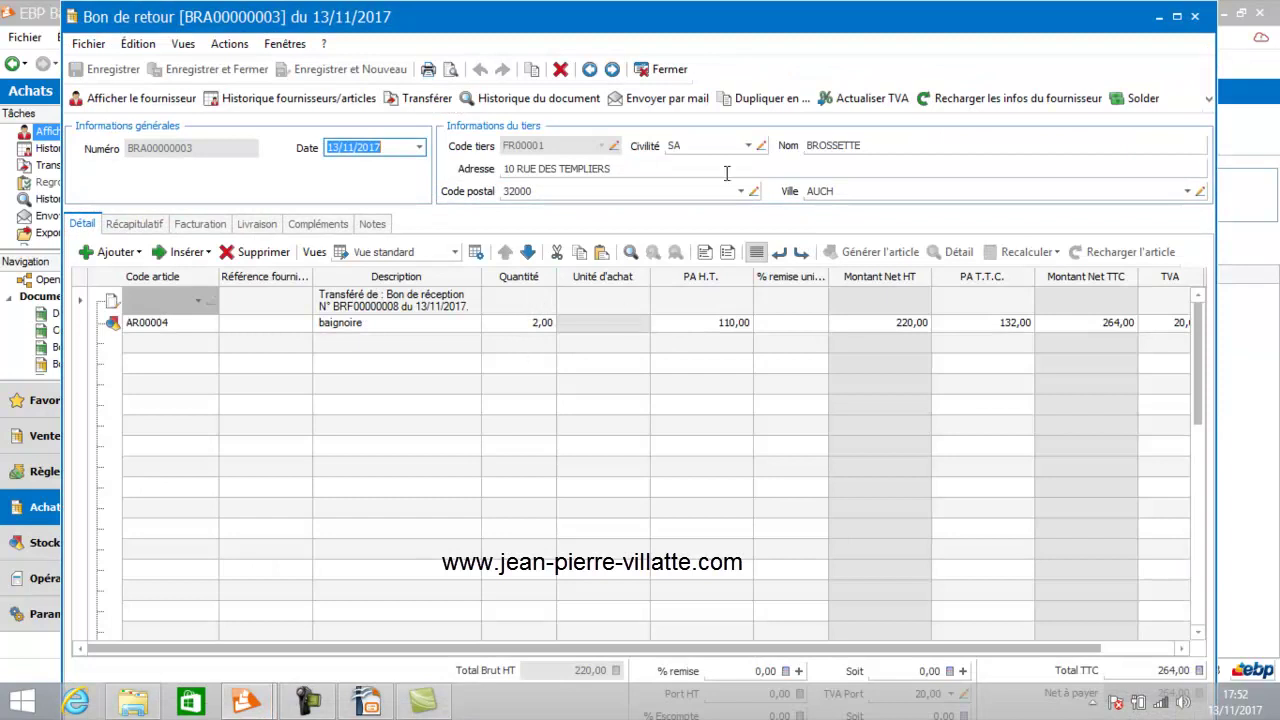
click(433, 97)
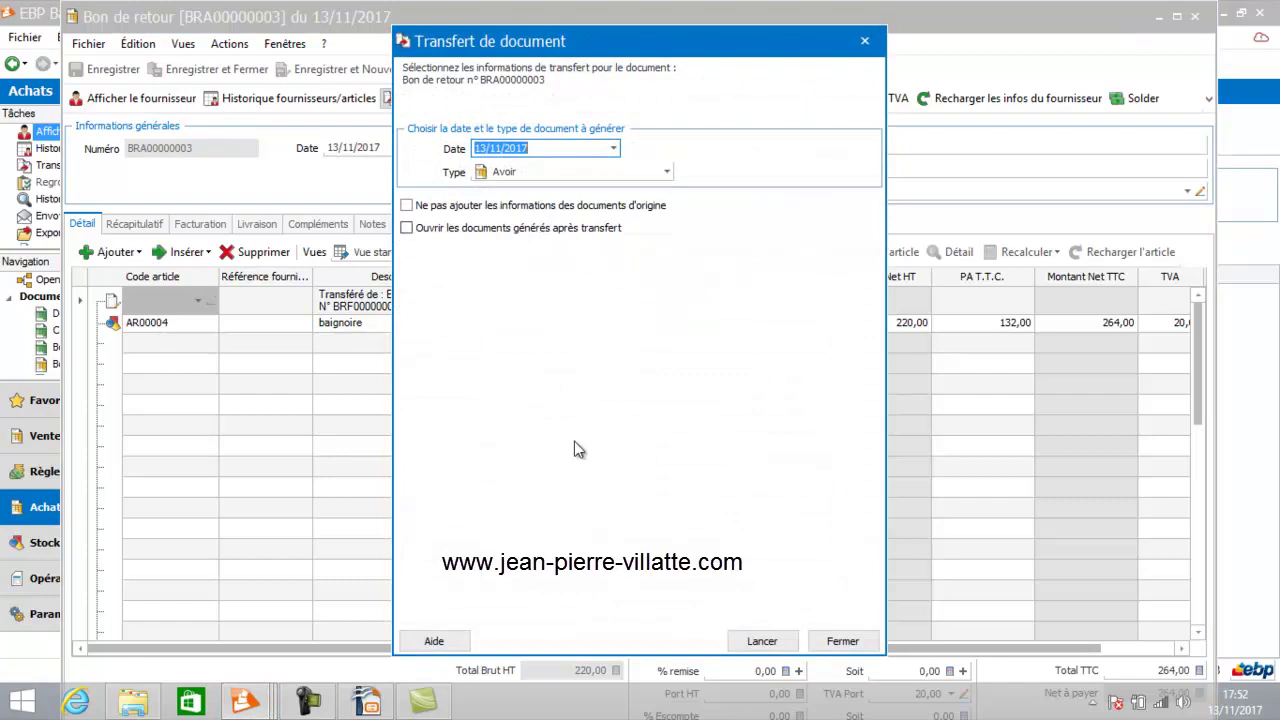
click(761, 641)
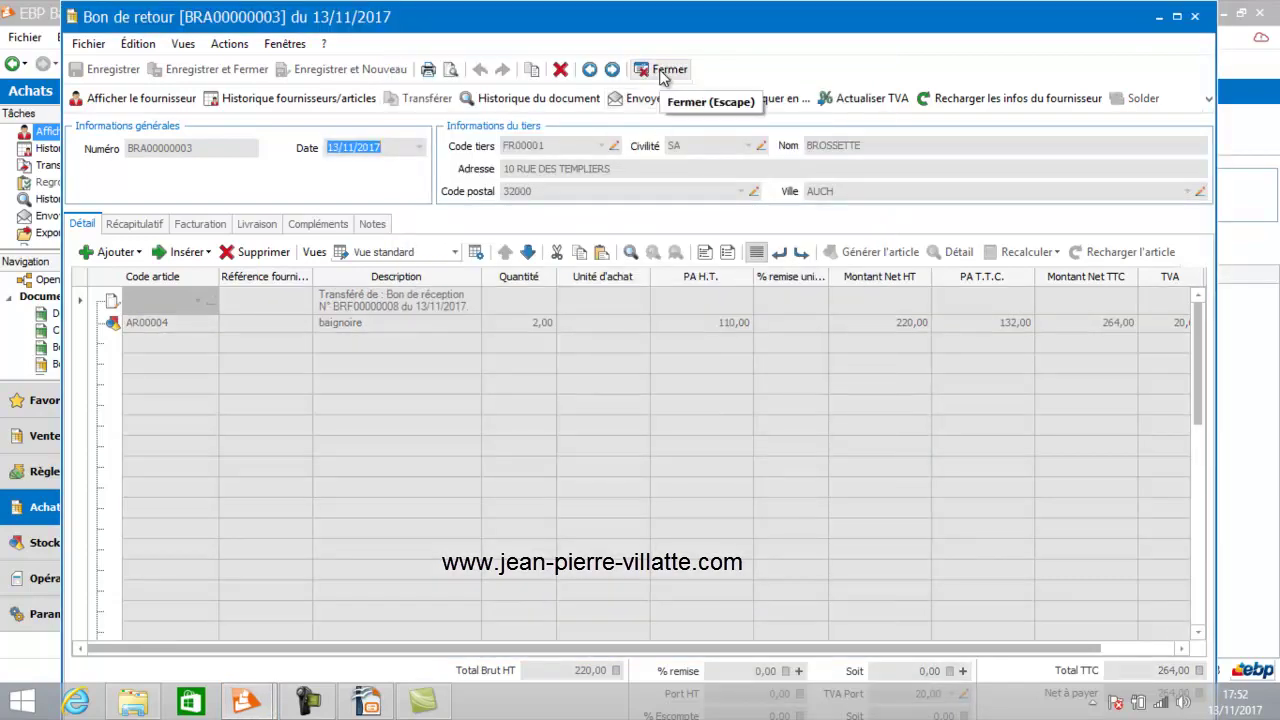
click(661, 72)
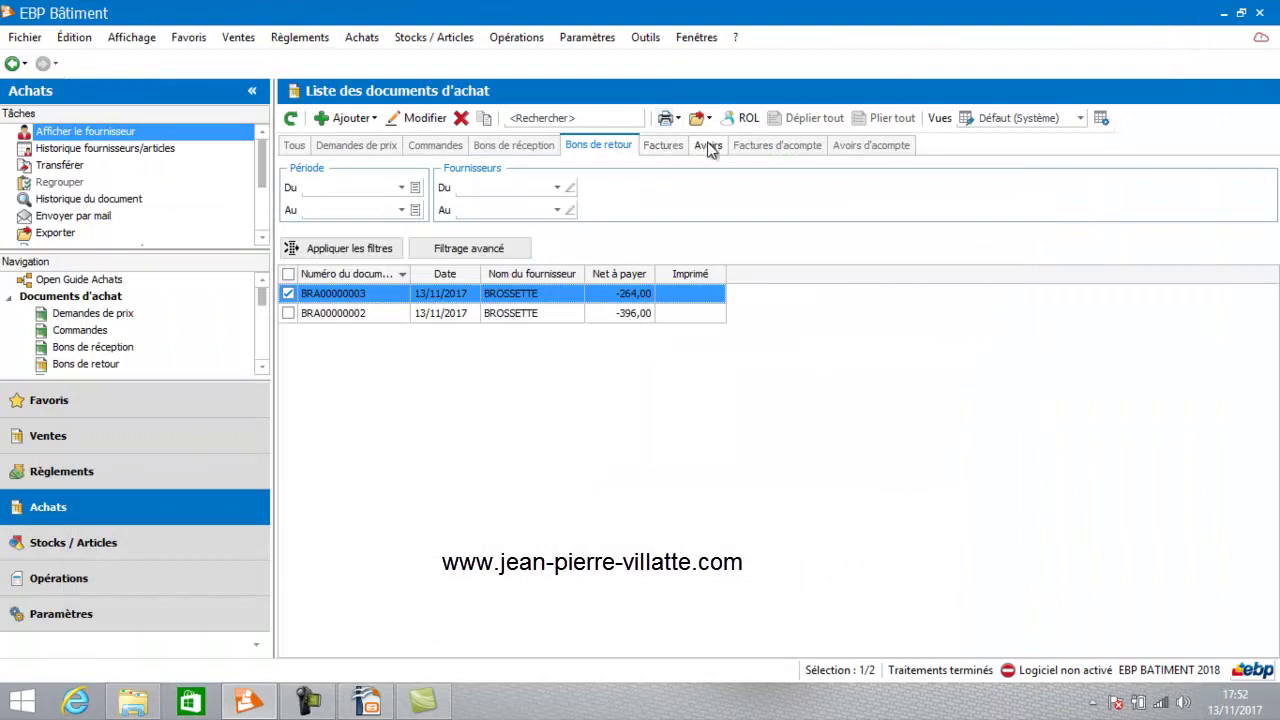
click(708, 146)
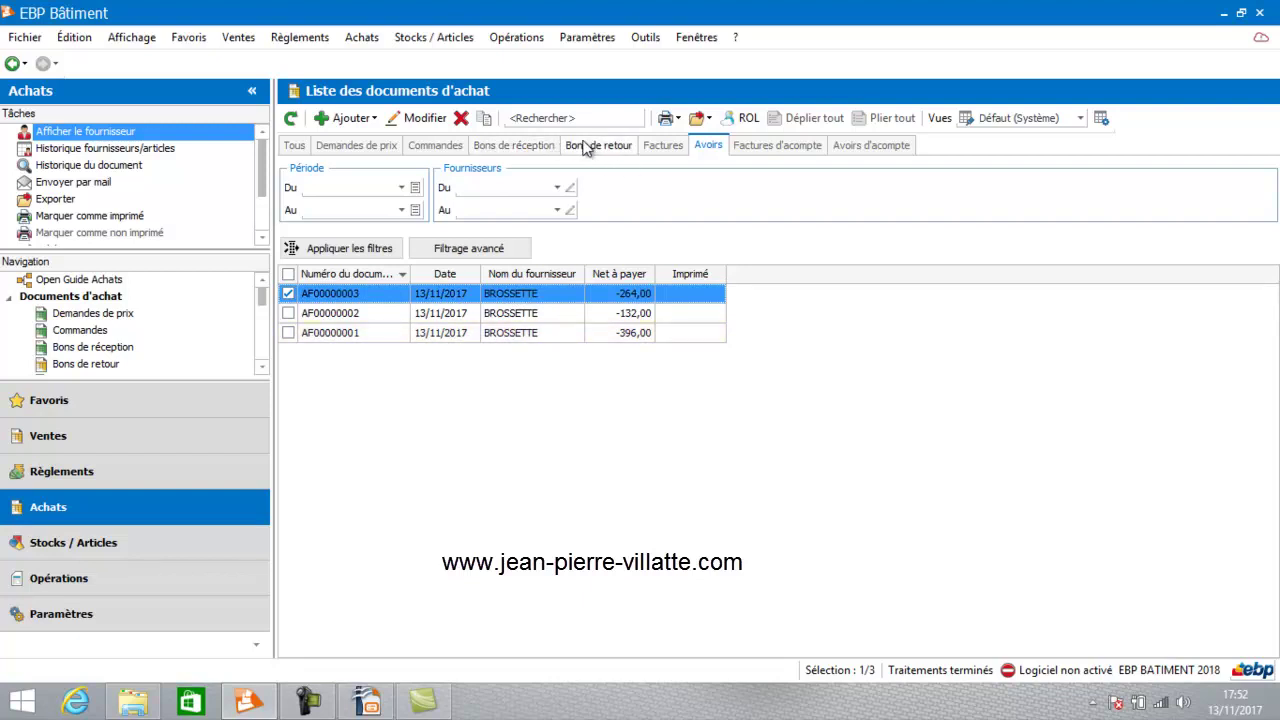
- Transfer BROSSETTE's most recent goods receipt into an invoice (Facture), and close the transfer and the receipt
click(535, 146)
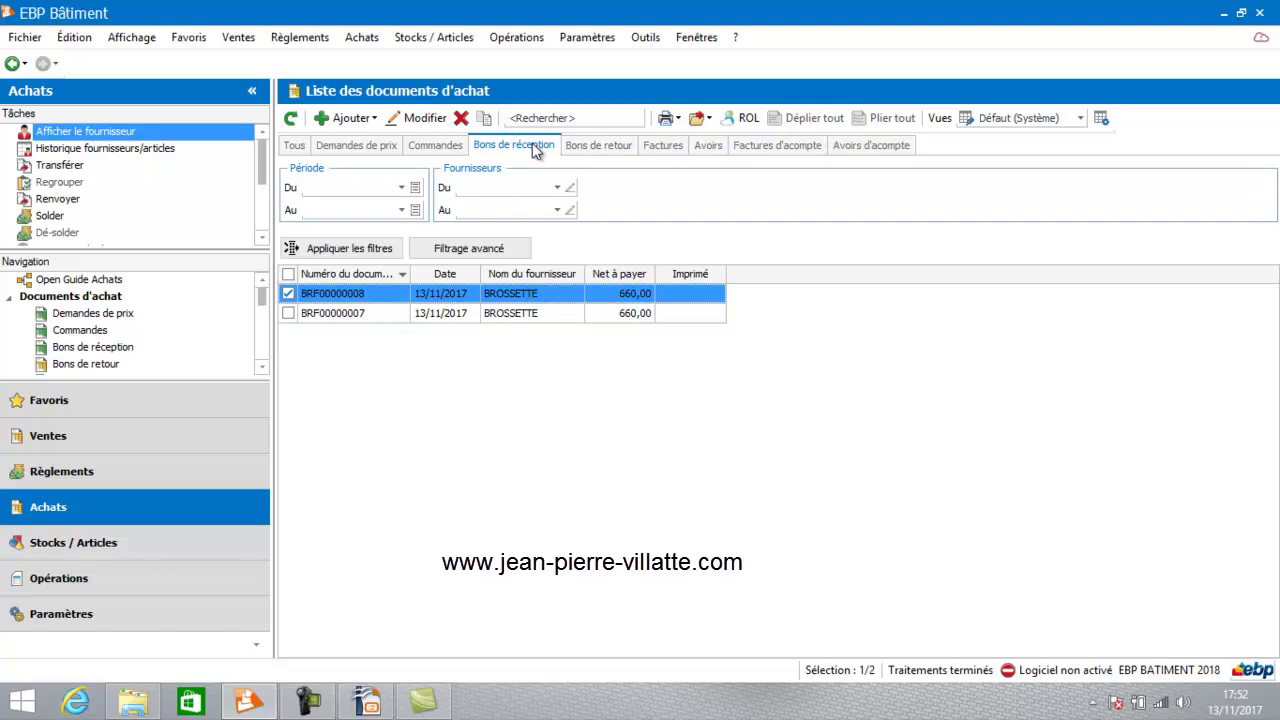
double_click(487, 295)
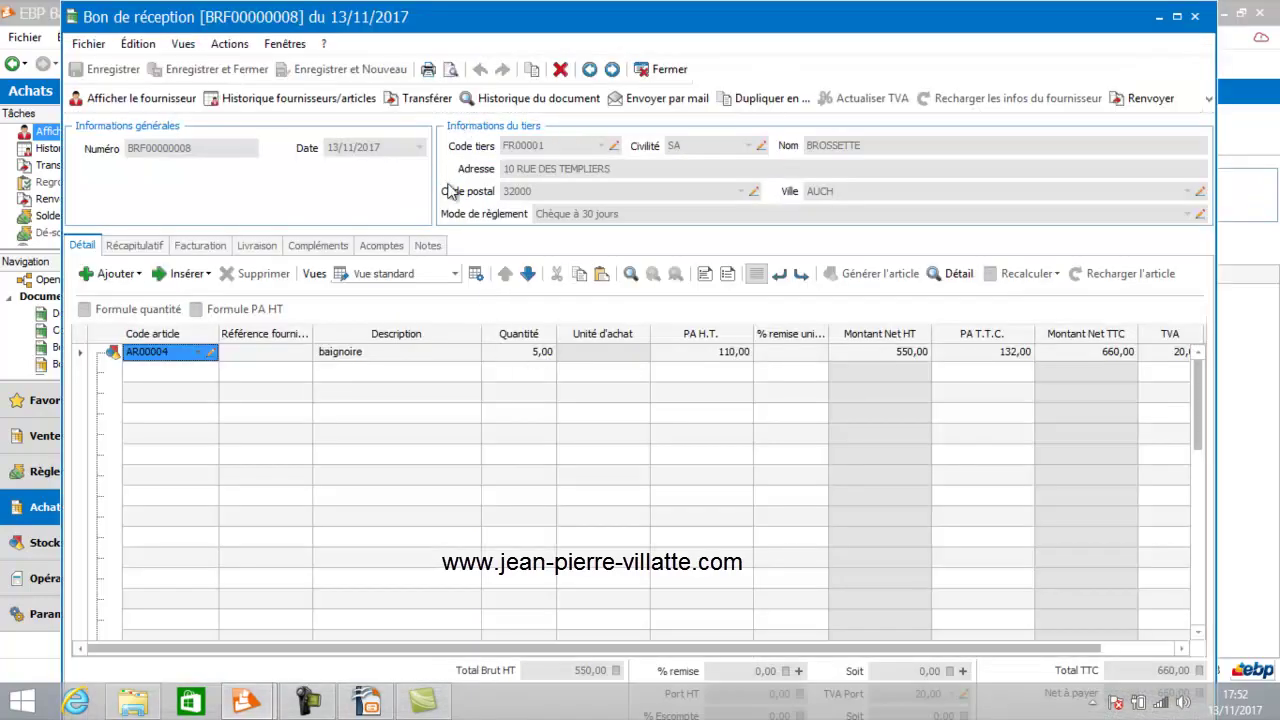
click(424, 98)
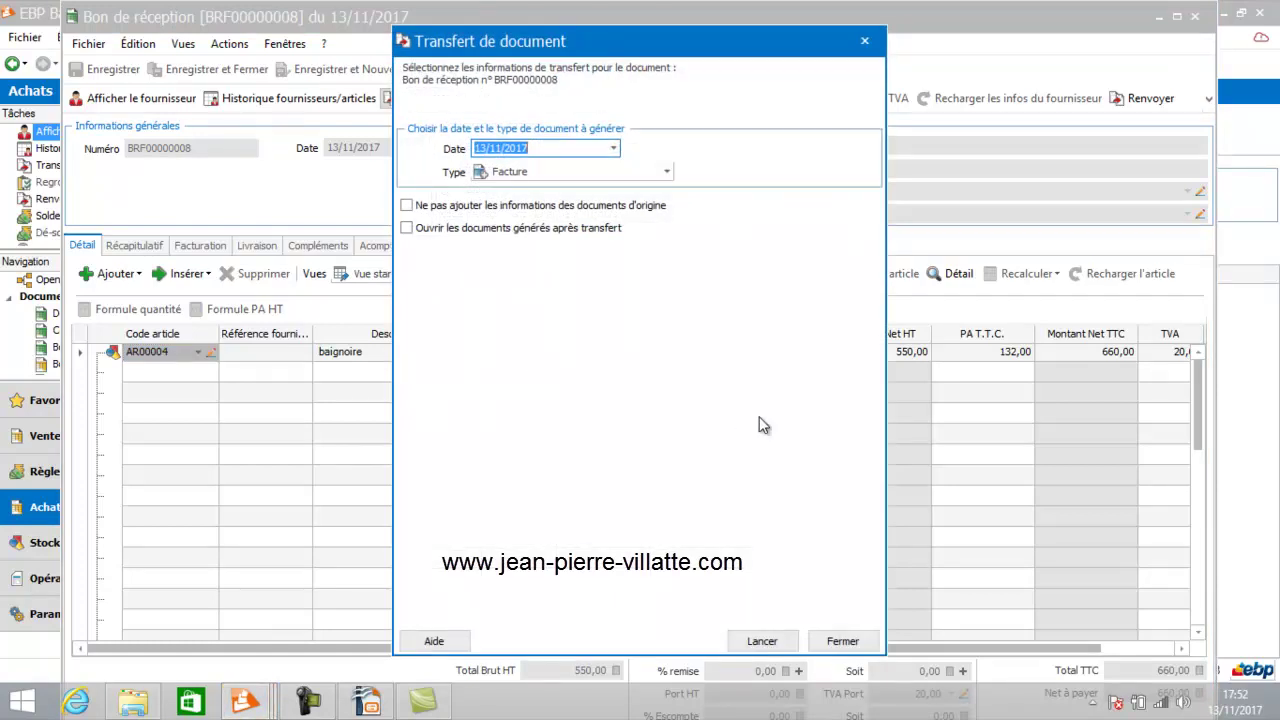
click(763, 642)
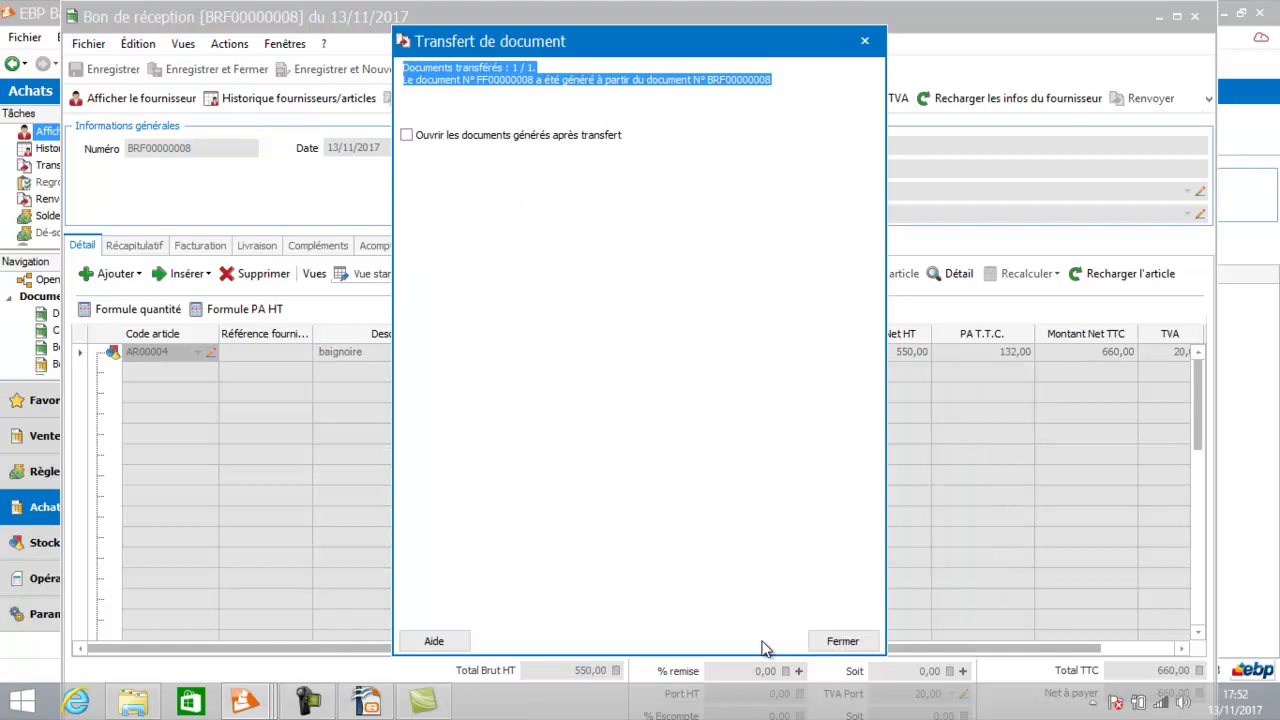
click(847, 644)
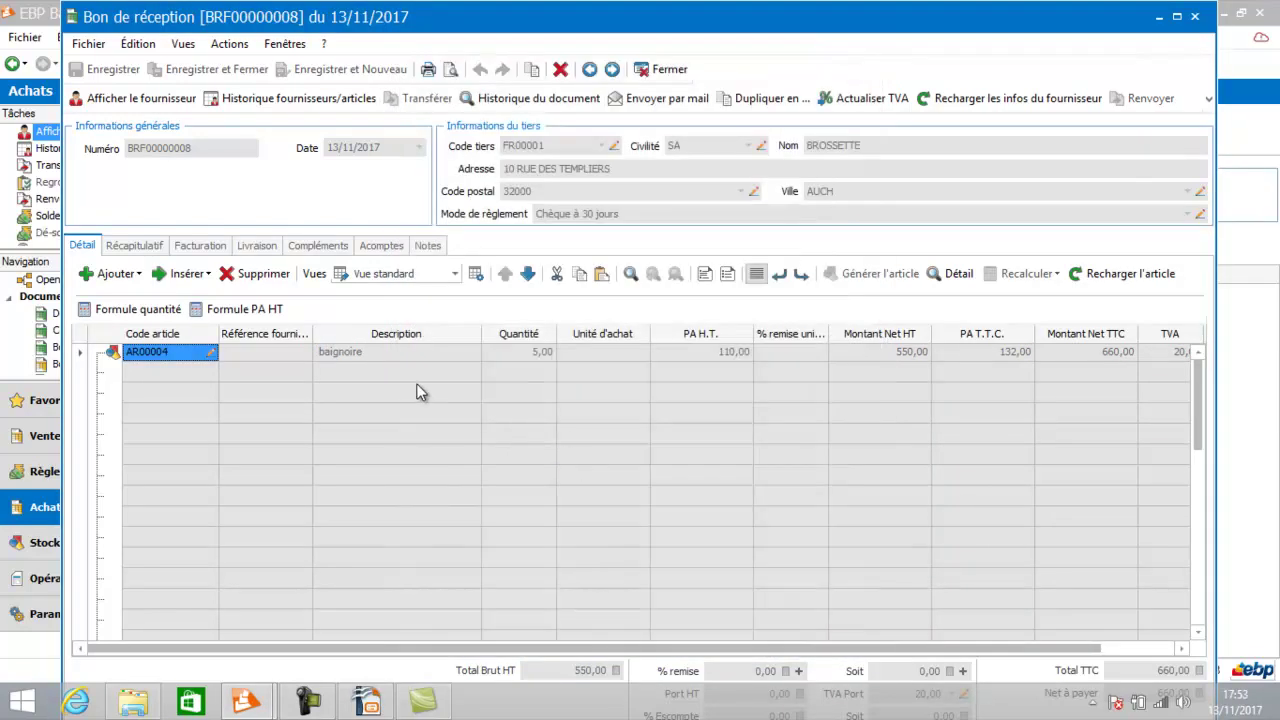
click(666, 68)
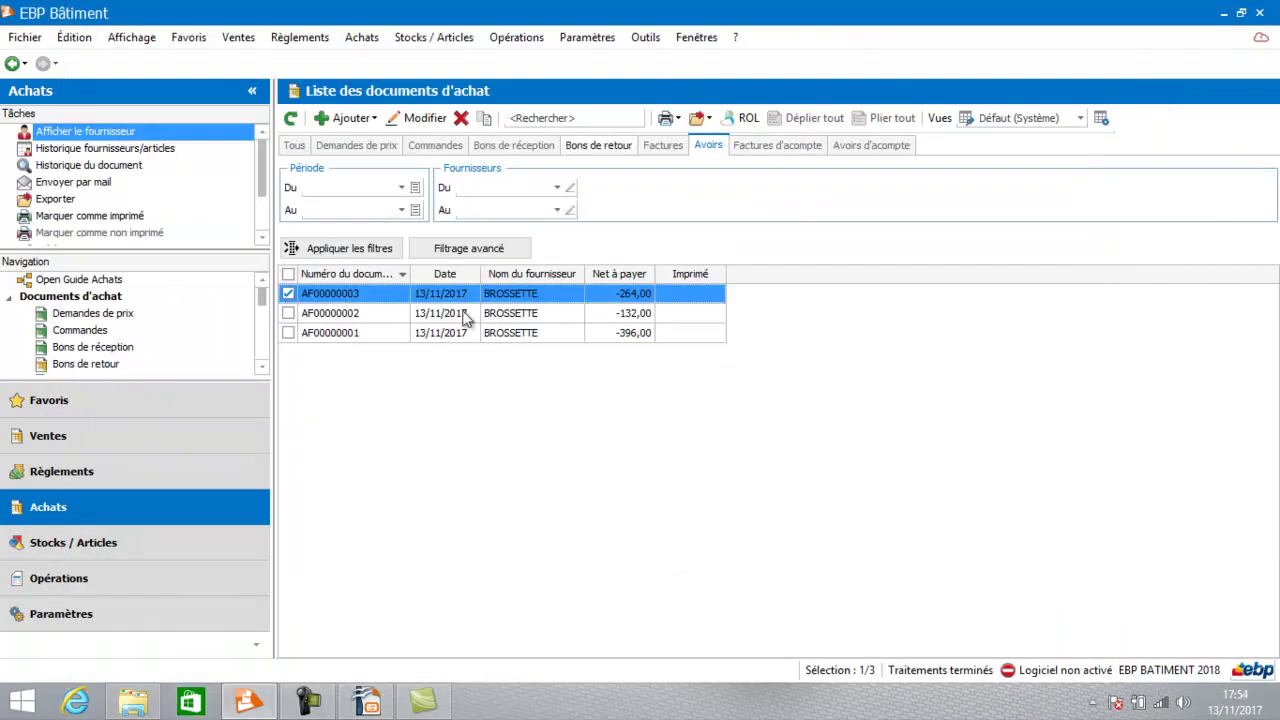
- Display the suppliers' payment schedule (Échéancier) with the due dates that are not yet settled
scroll(264, 368, down, 4)
click(264, 368)
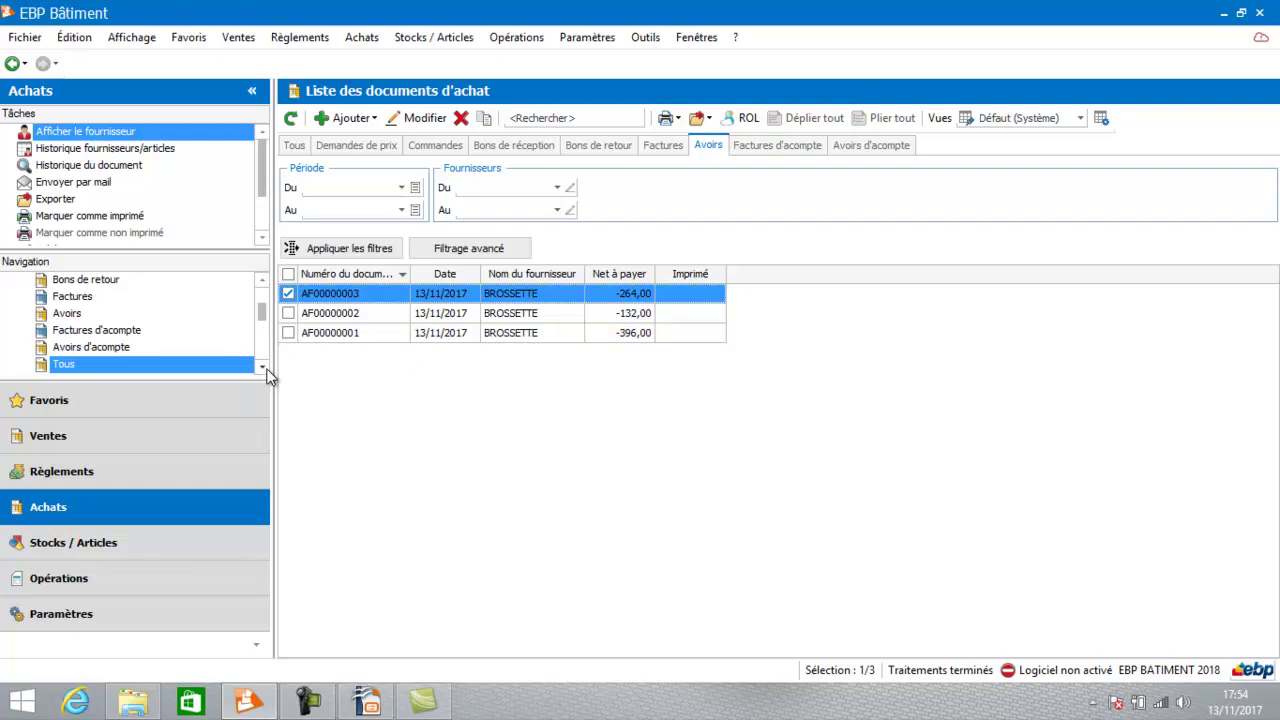
click(128, 471)
click(130, 478)
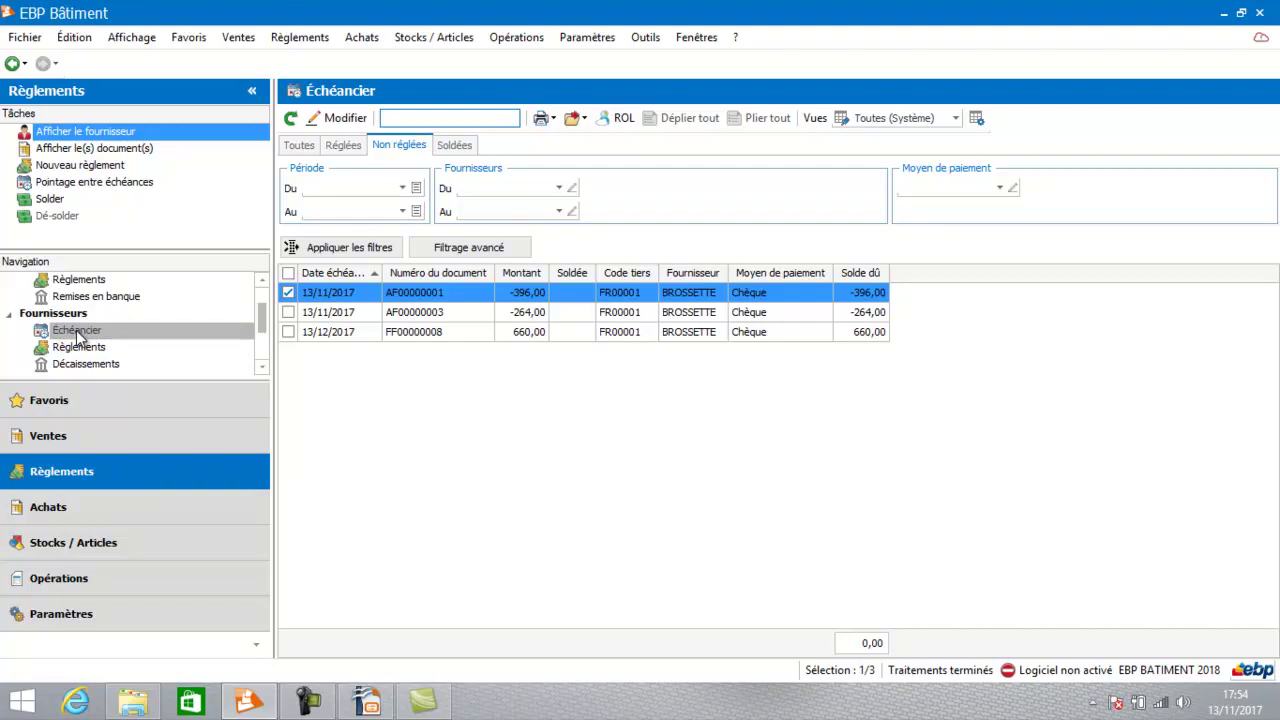
click(228, 333)
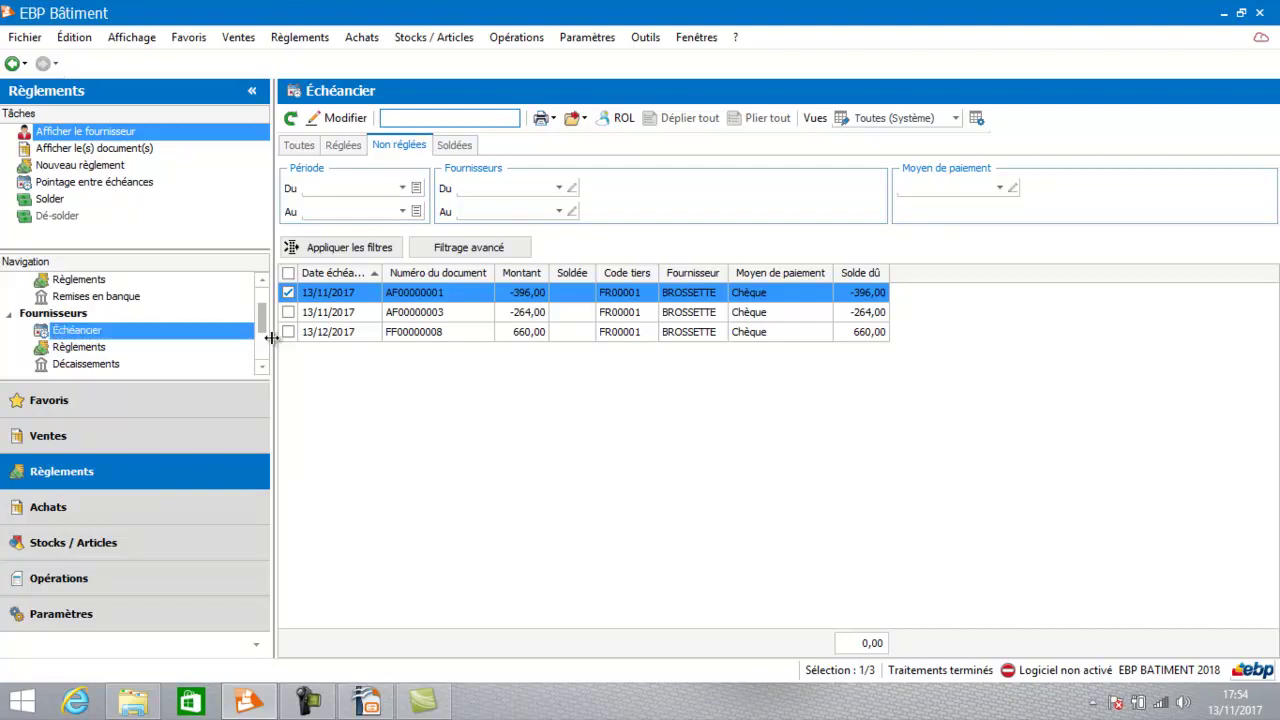
- Match the 660,00 invoice with the -264,00 credit note using Pointage entre échéances, and save the allocation
click(323, 332)
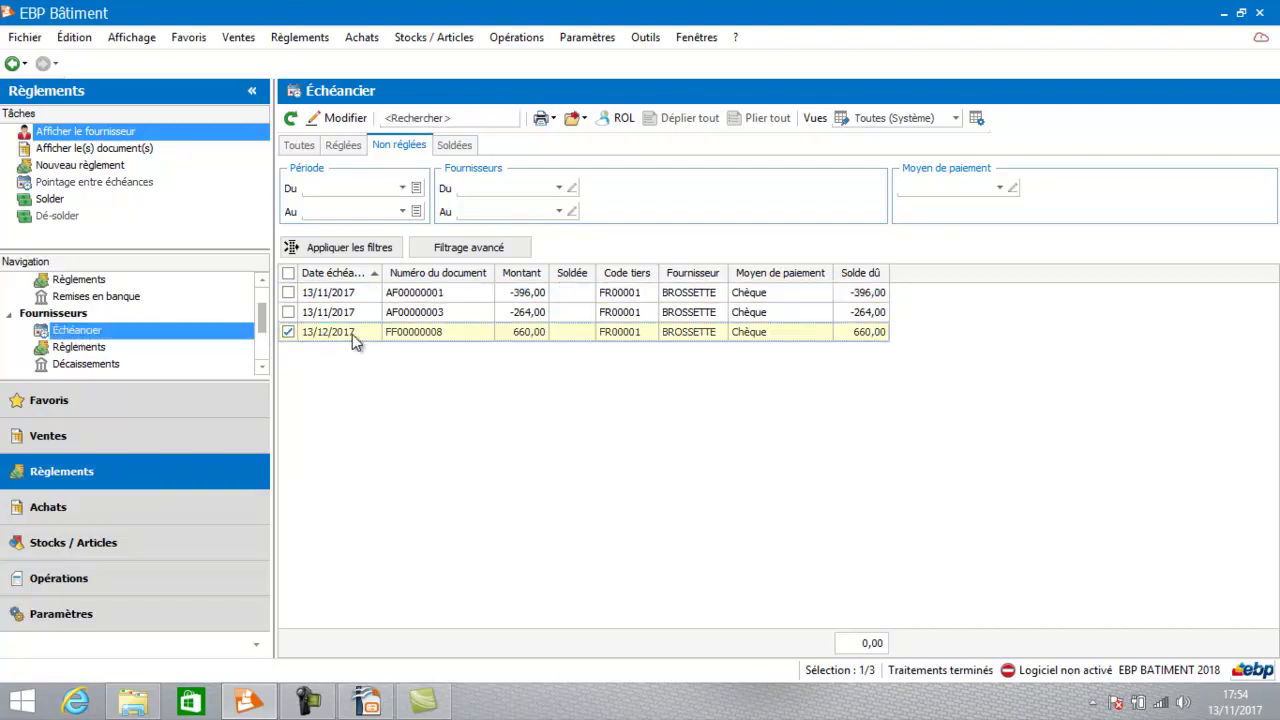
click(288, 313)
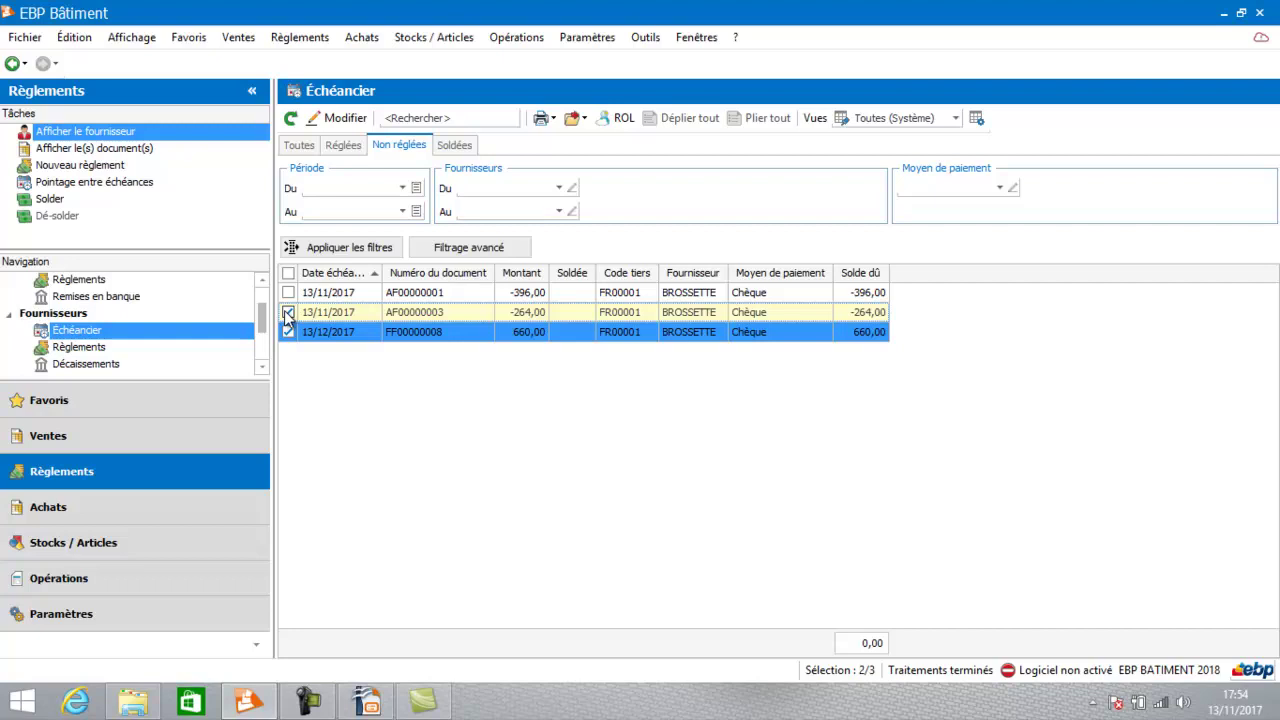
click(109, 183)
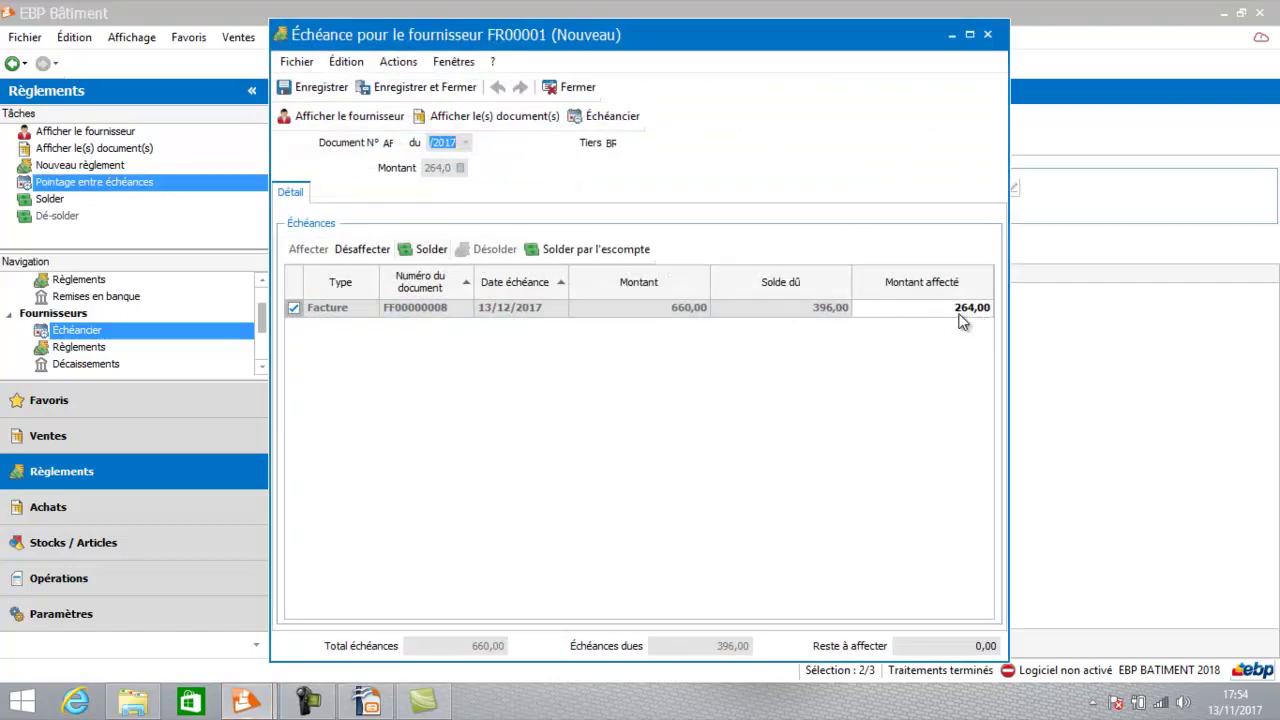
click(437, 89)
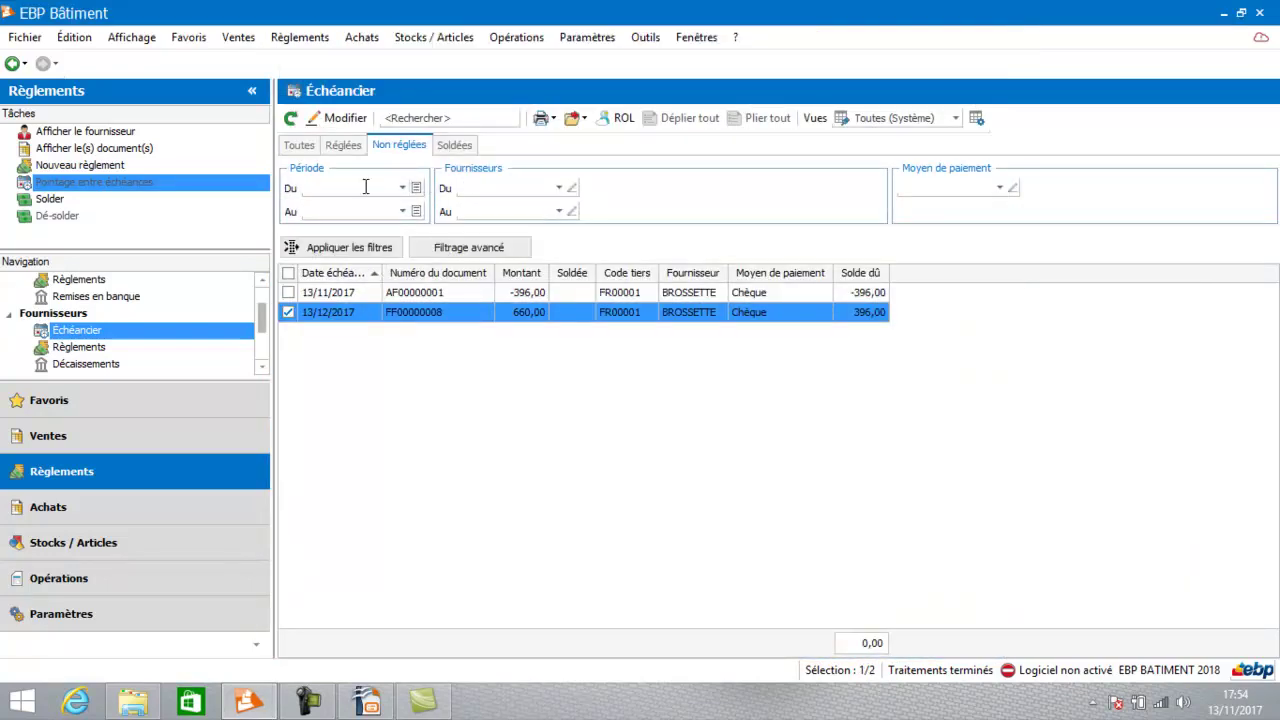
- Return to the purchase documents, review the invoices and goods receipts, and start a new supplier order (Commande)
click(75, 513)
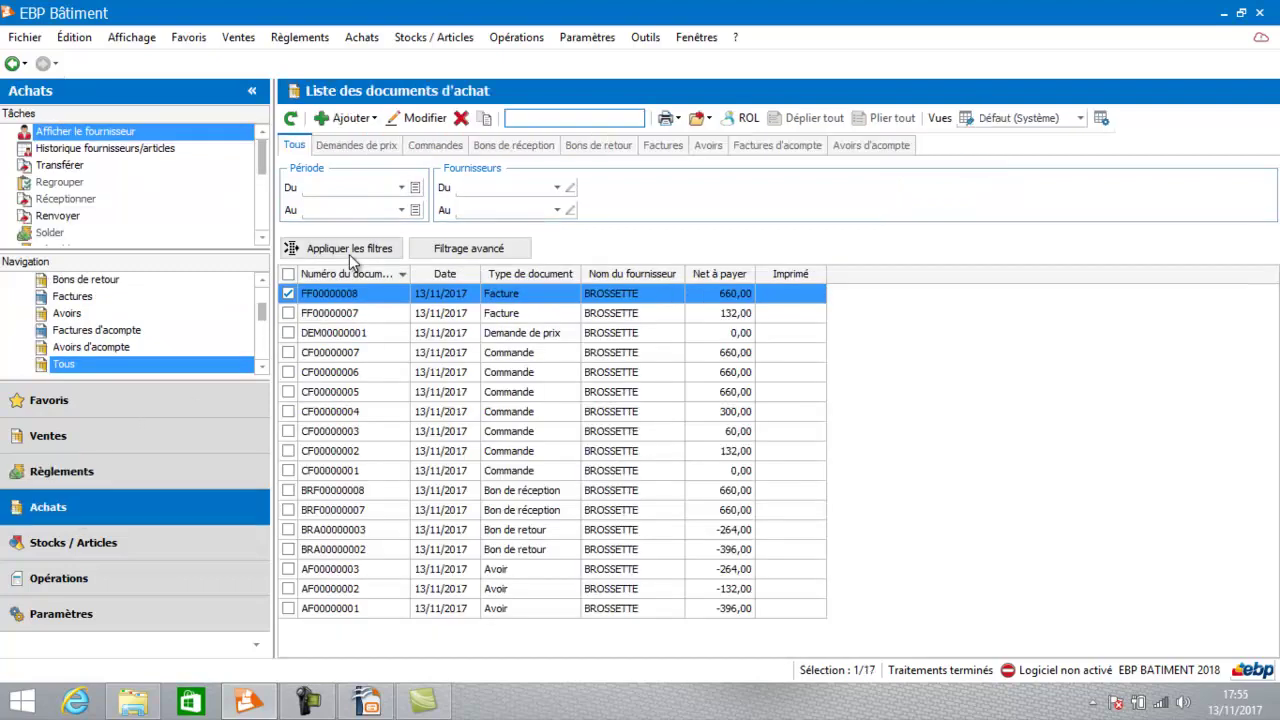
click(665, 146)
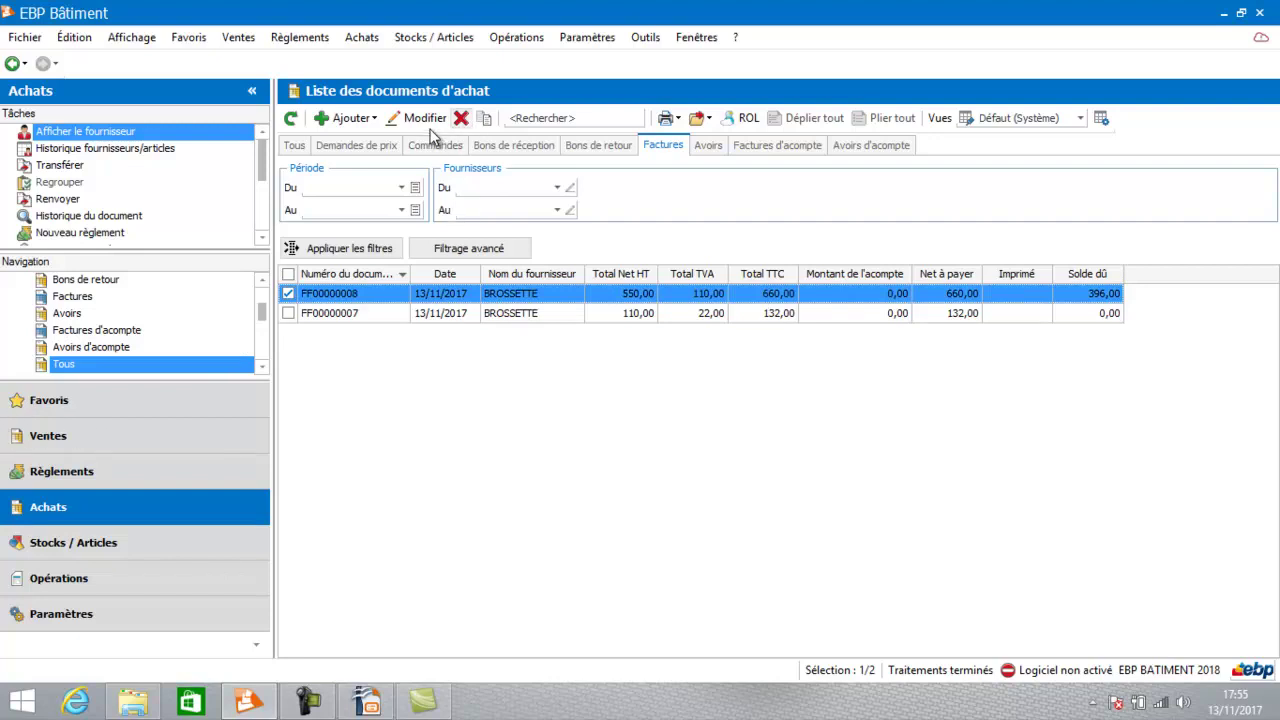
click(515, 149)
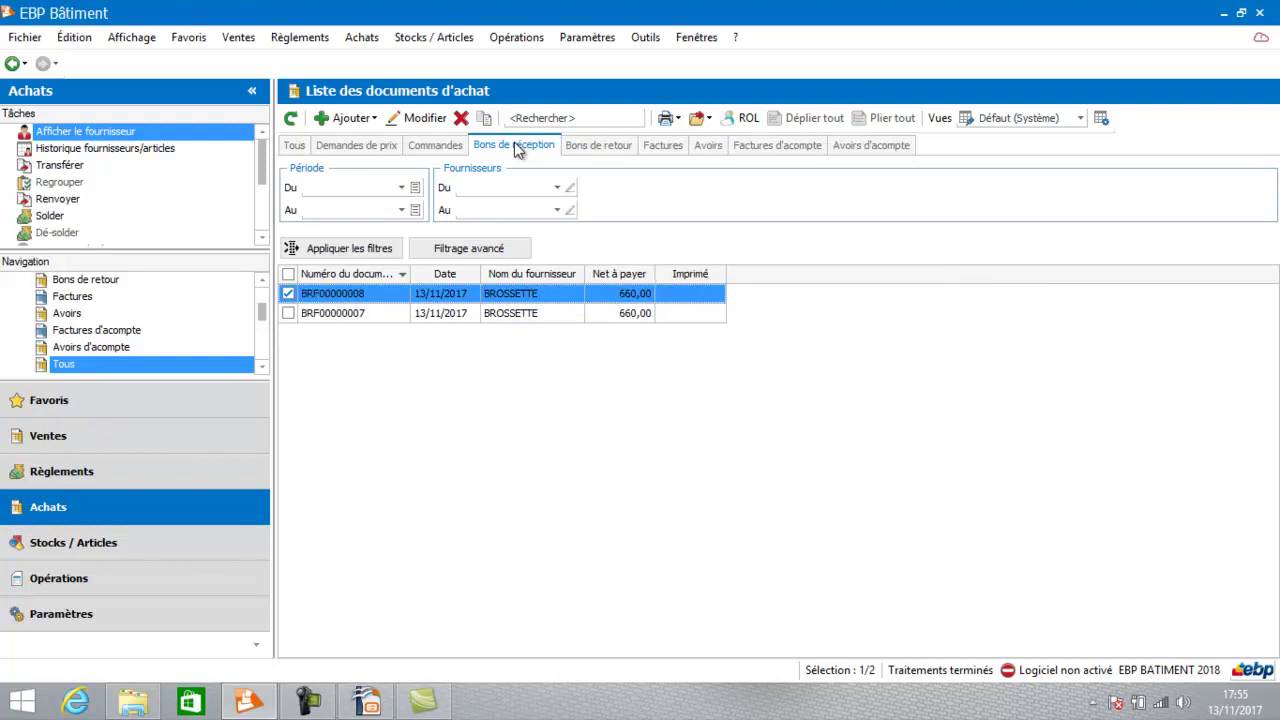
click(440, 147)
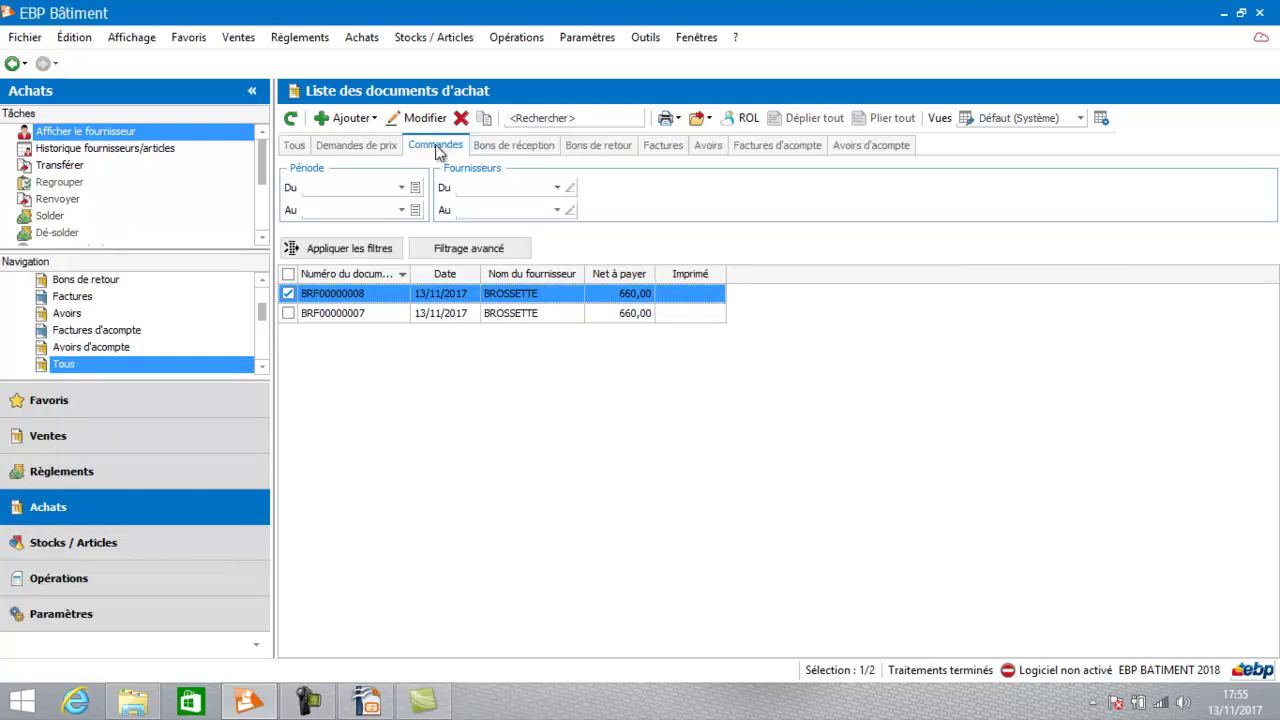
click(365, 119)
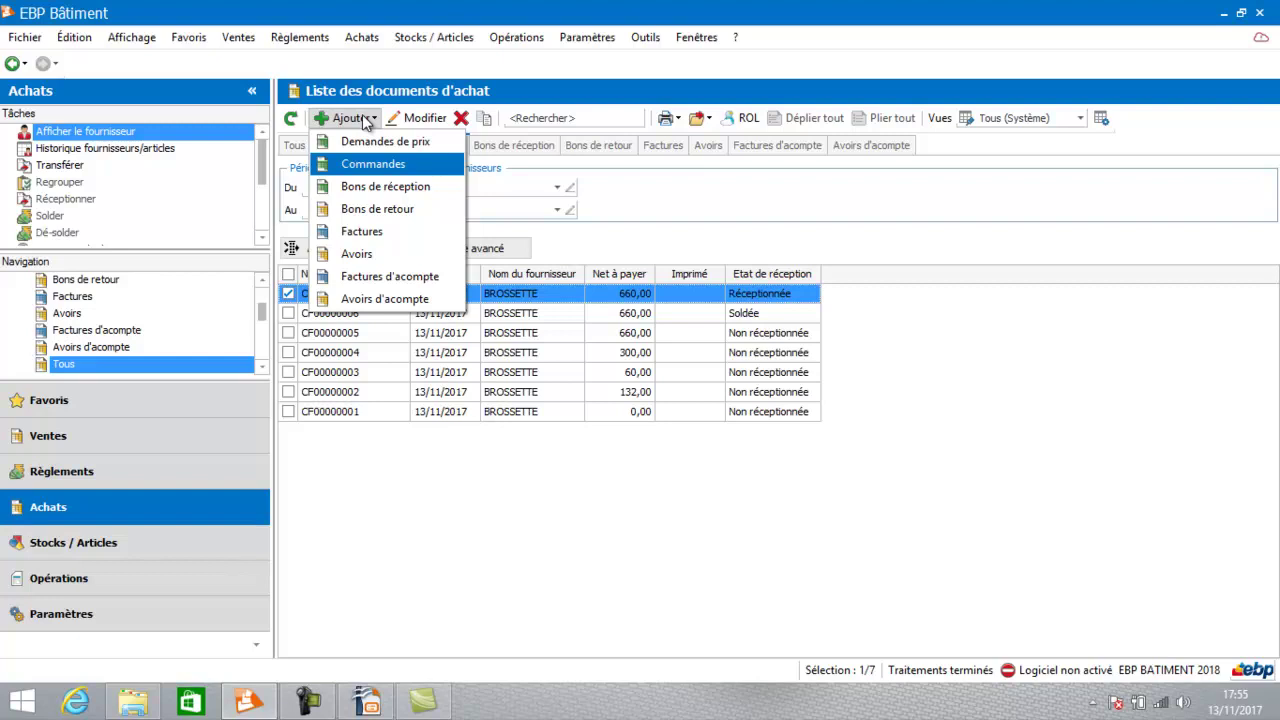
click(362, 163)
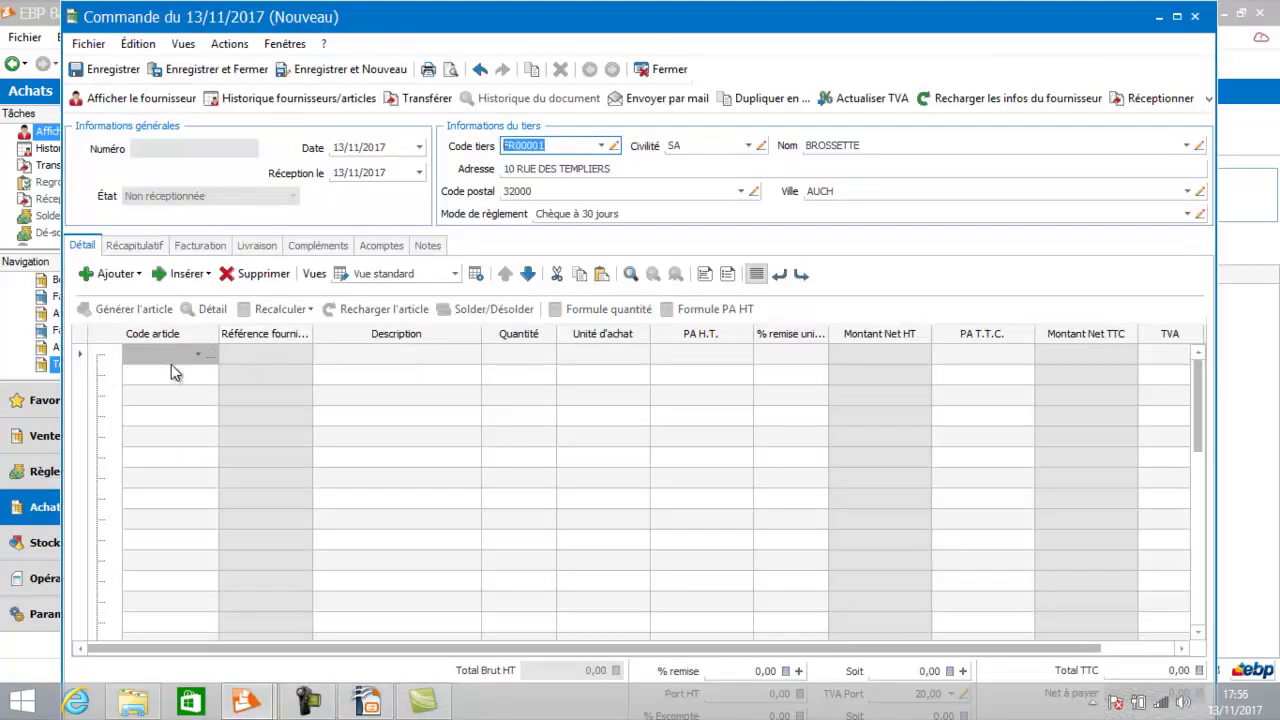
- Add the item AR00004 (baignoire) to the new order with a quantity of 3
click(197, 358)
click(197, 358)
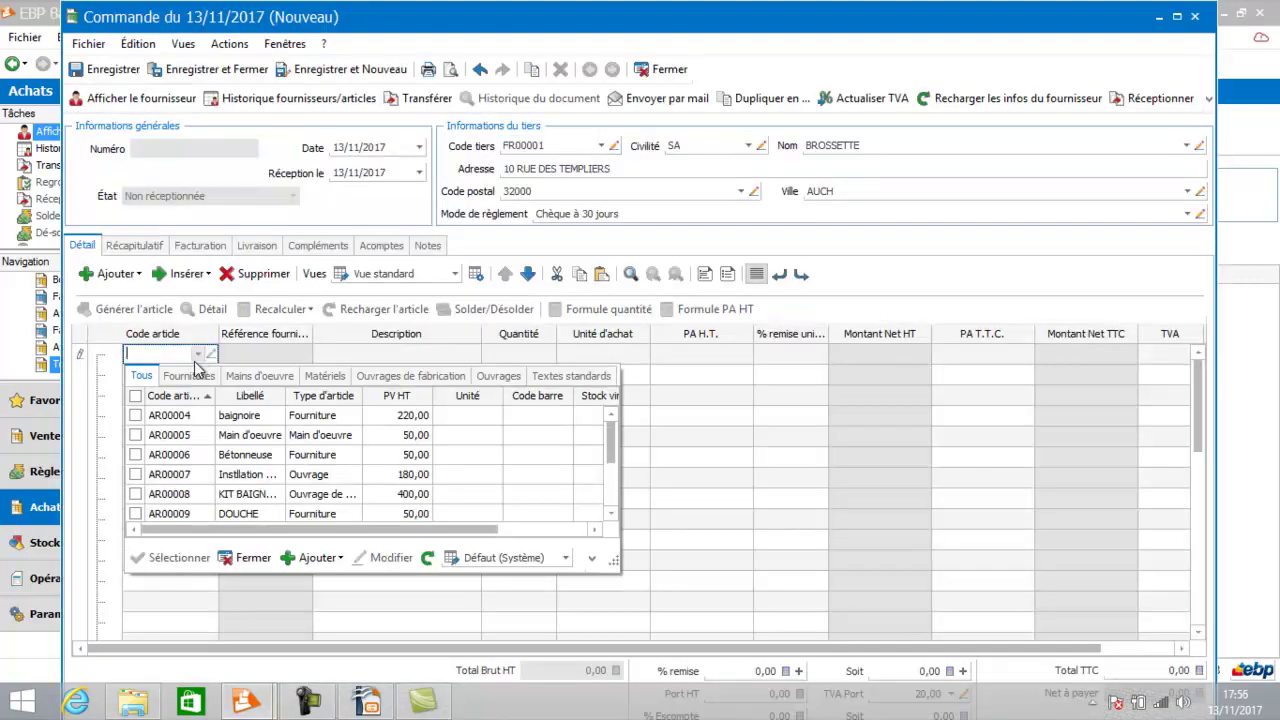
click(178, 412)
click(181, 414)
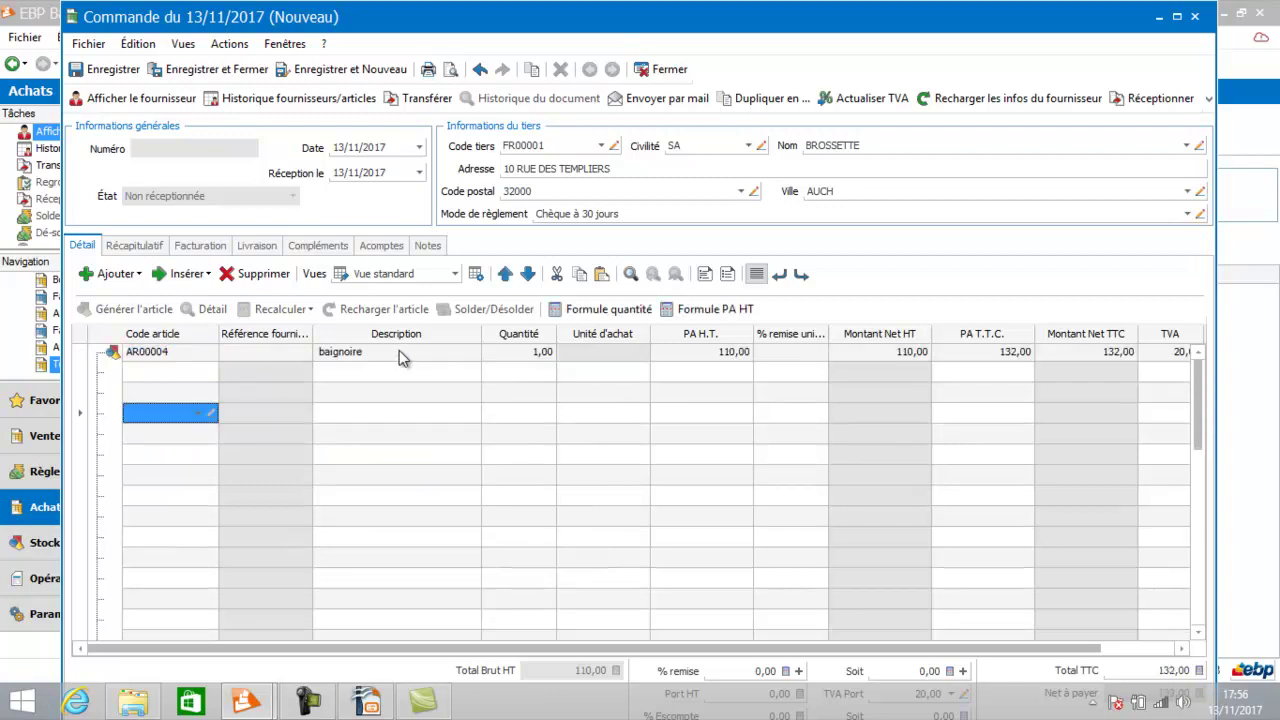
click(522, 354)
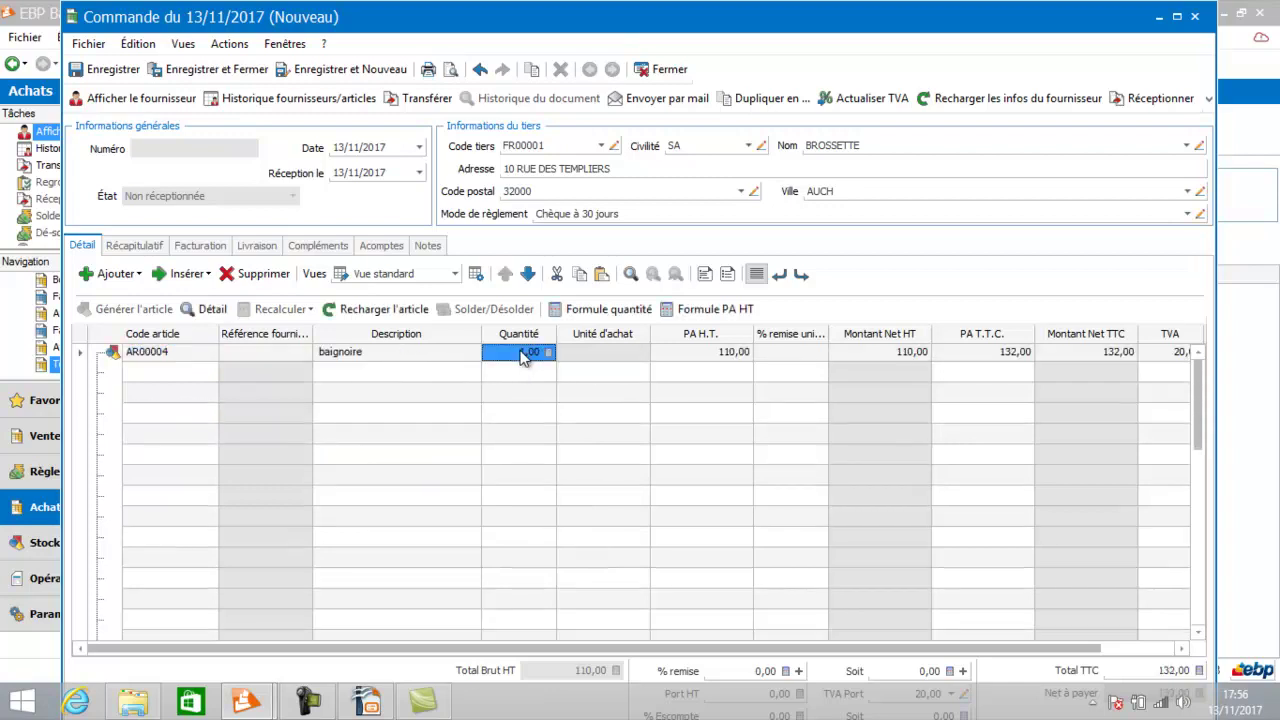
text(3)
key(Tab)
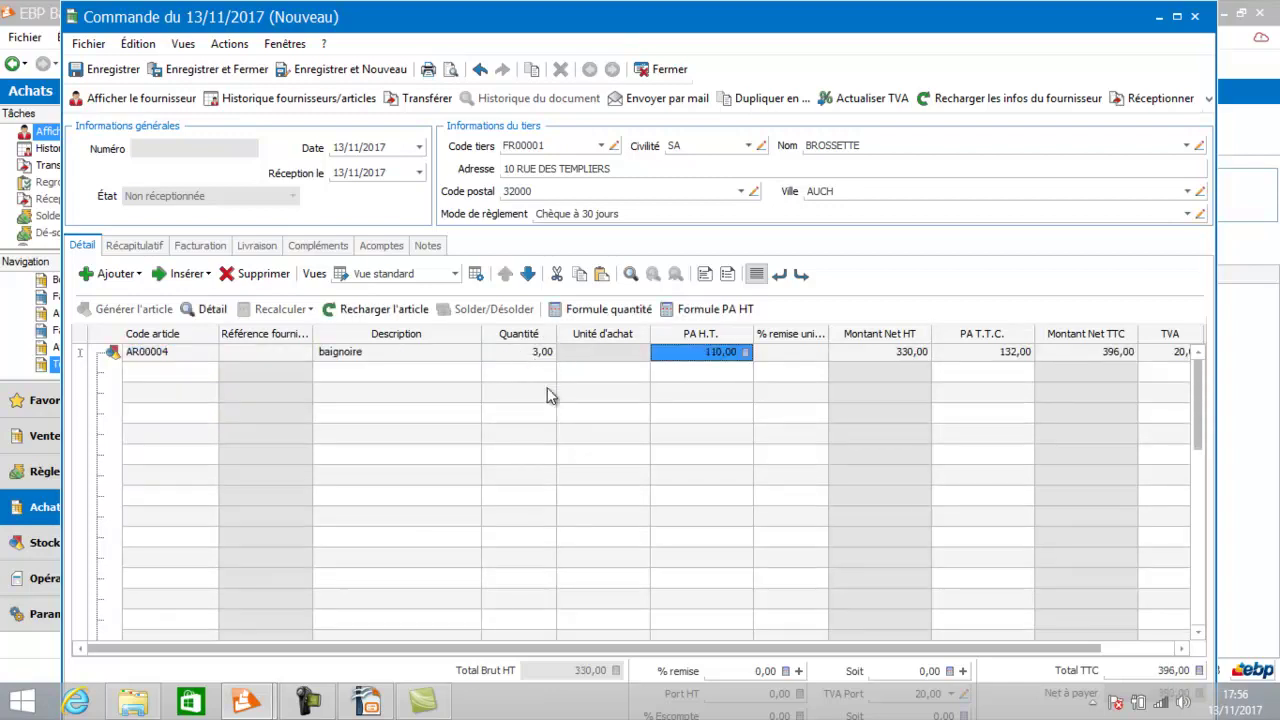
- Save the order and receive it with Réceptionner, setting the baignoire's quantity to receive to 2 and generating the goods receipt
click(1160, 100)
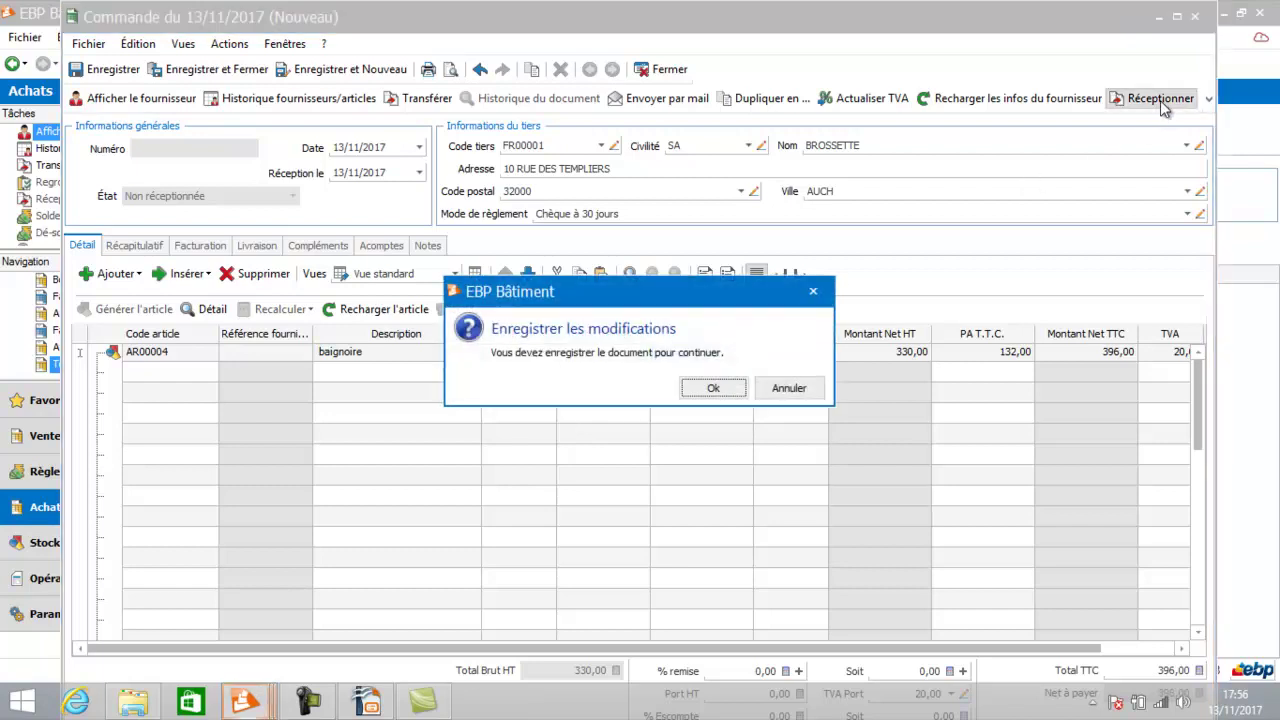
click(709, 388)
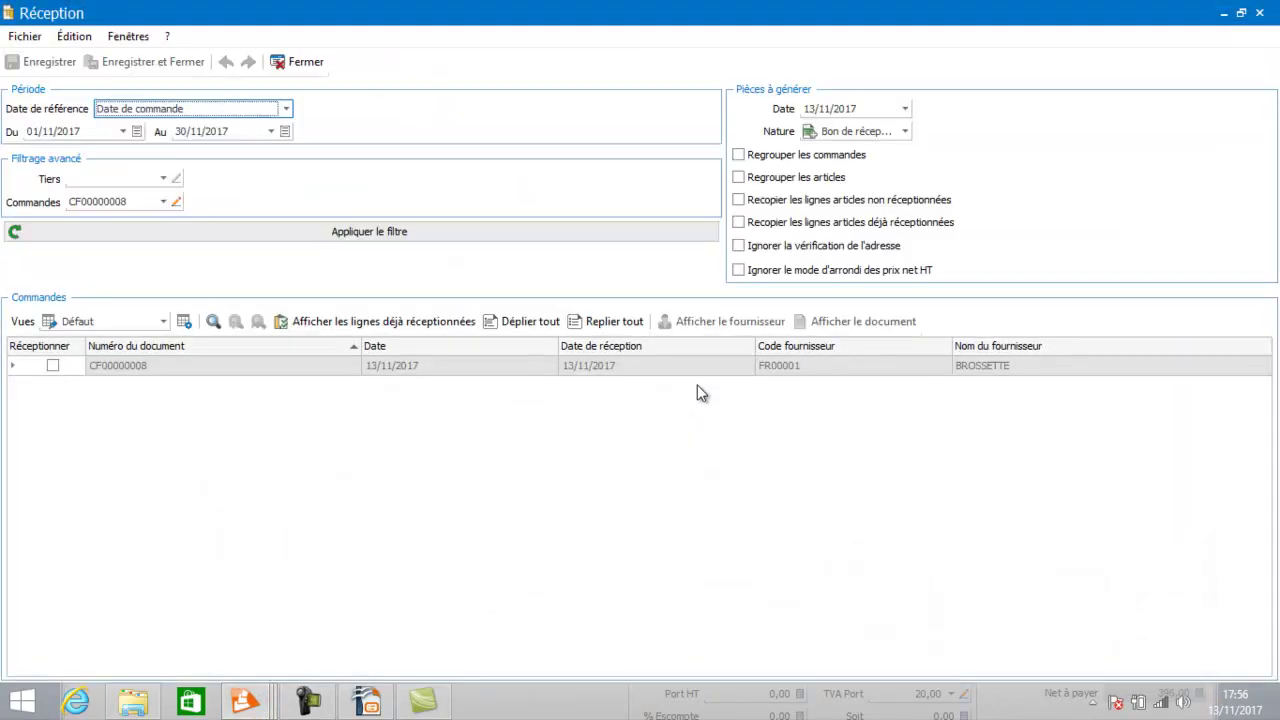
click(12, 370)
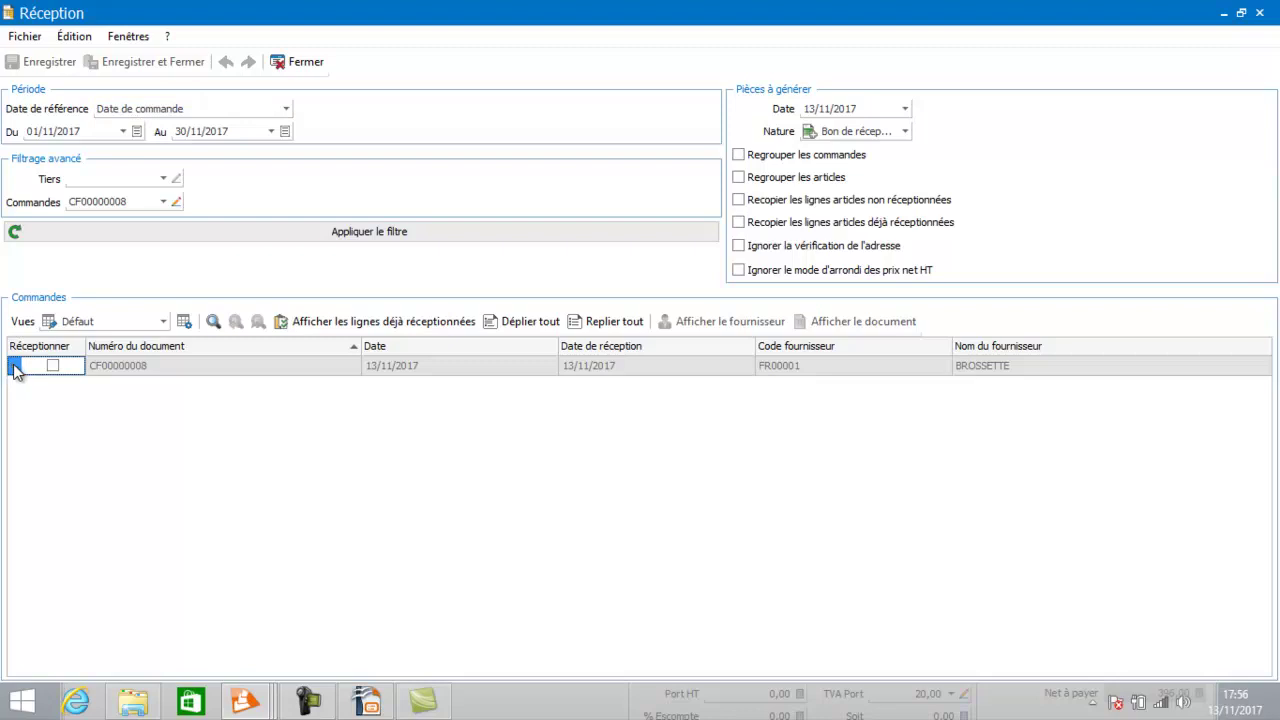
click(14, 367)
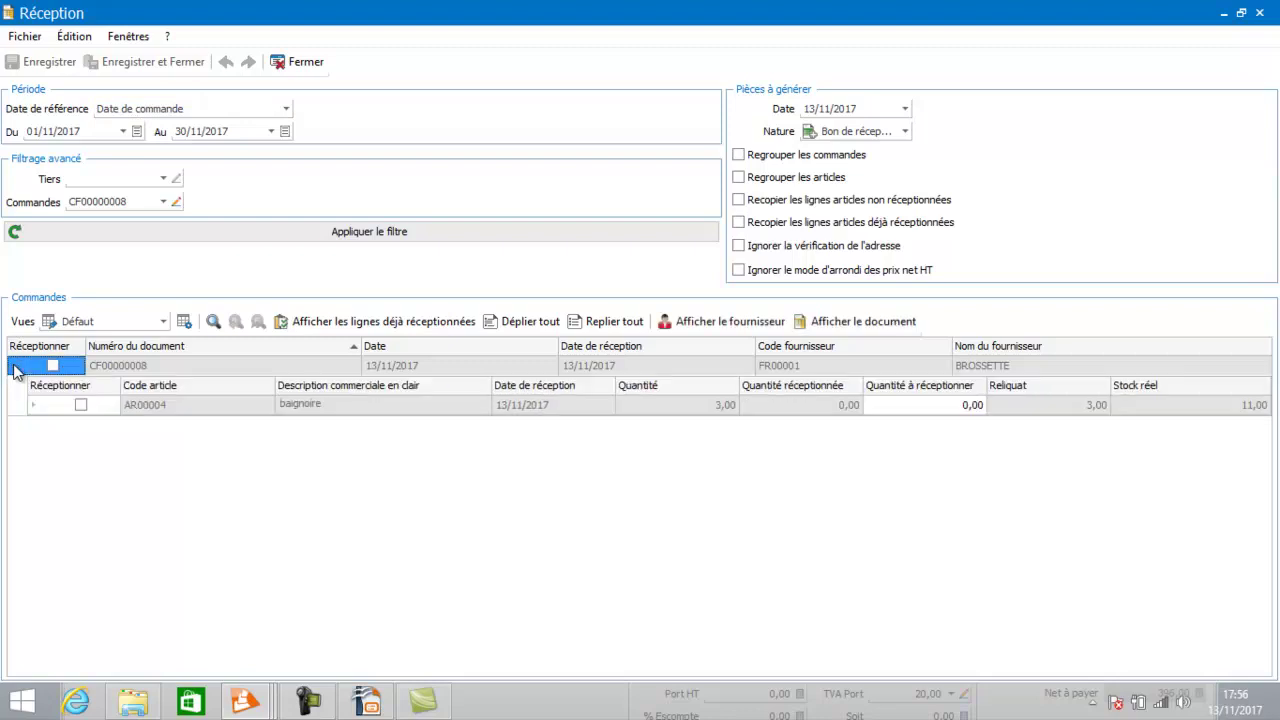
click(906, 406)
text(3)
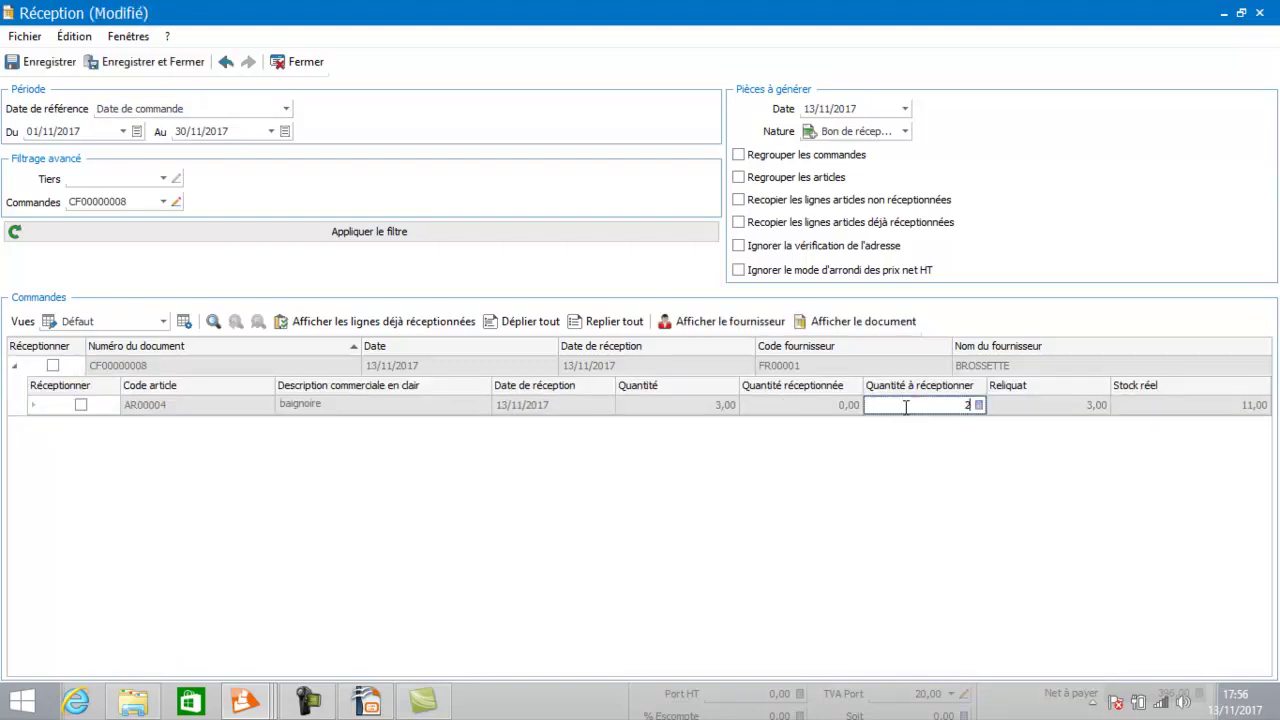
key(Tab)
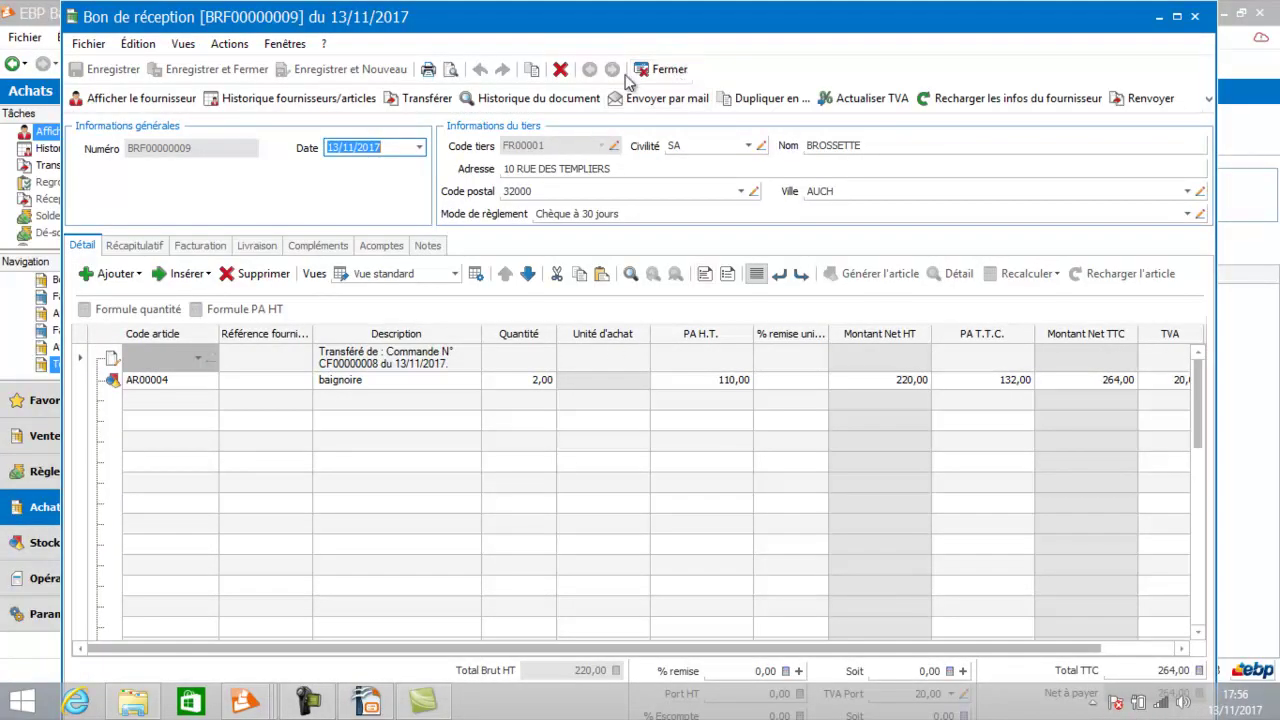
- Close the goods receipt and its order, and widen the Etat de réception column in the orders list
click(668, 71)
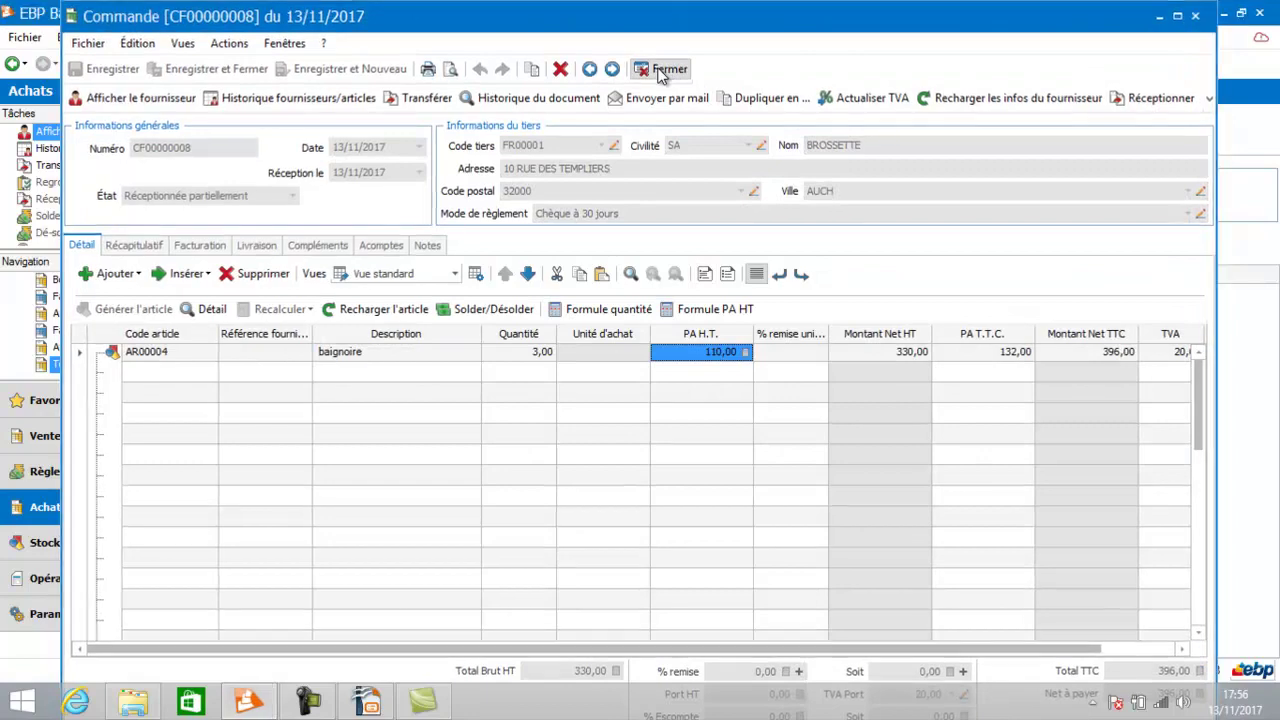
click(668, 71)
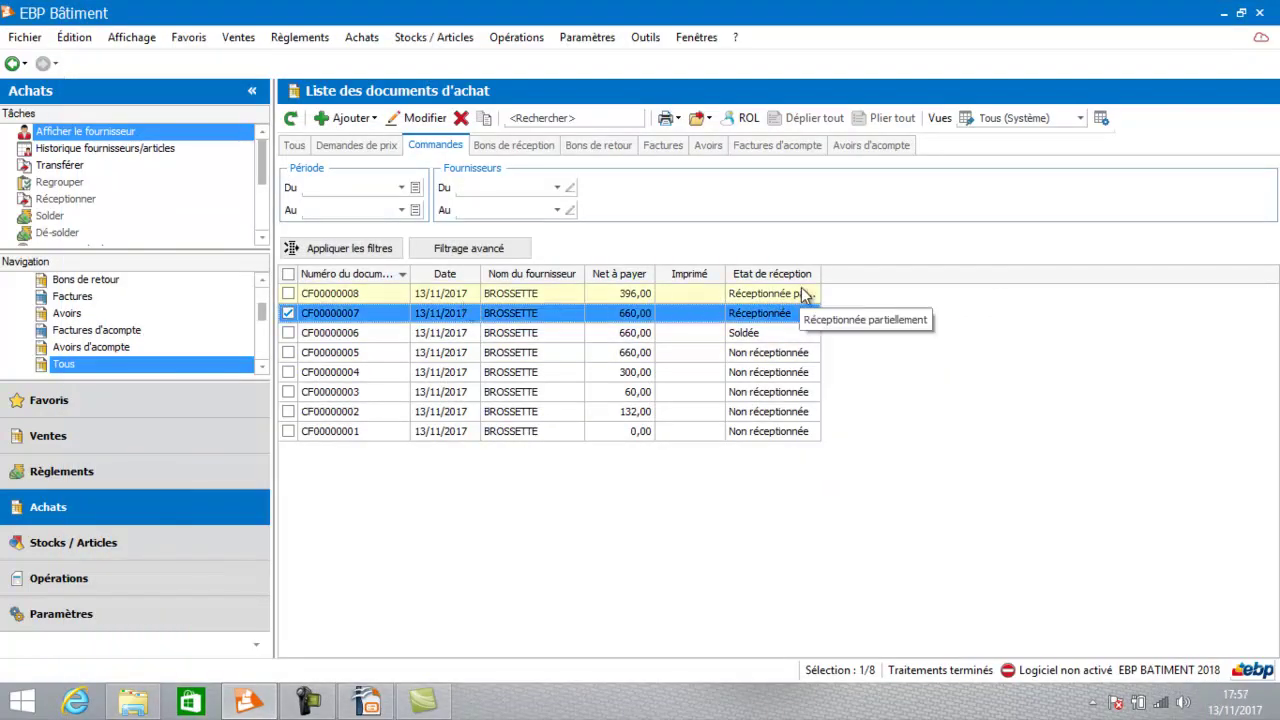
drag(819, 272, 950, 272)
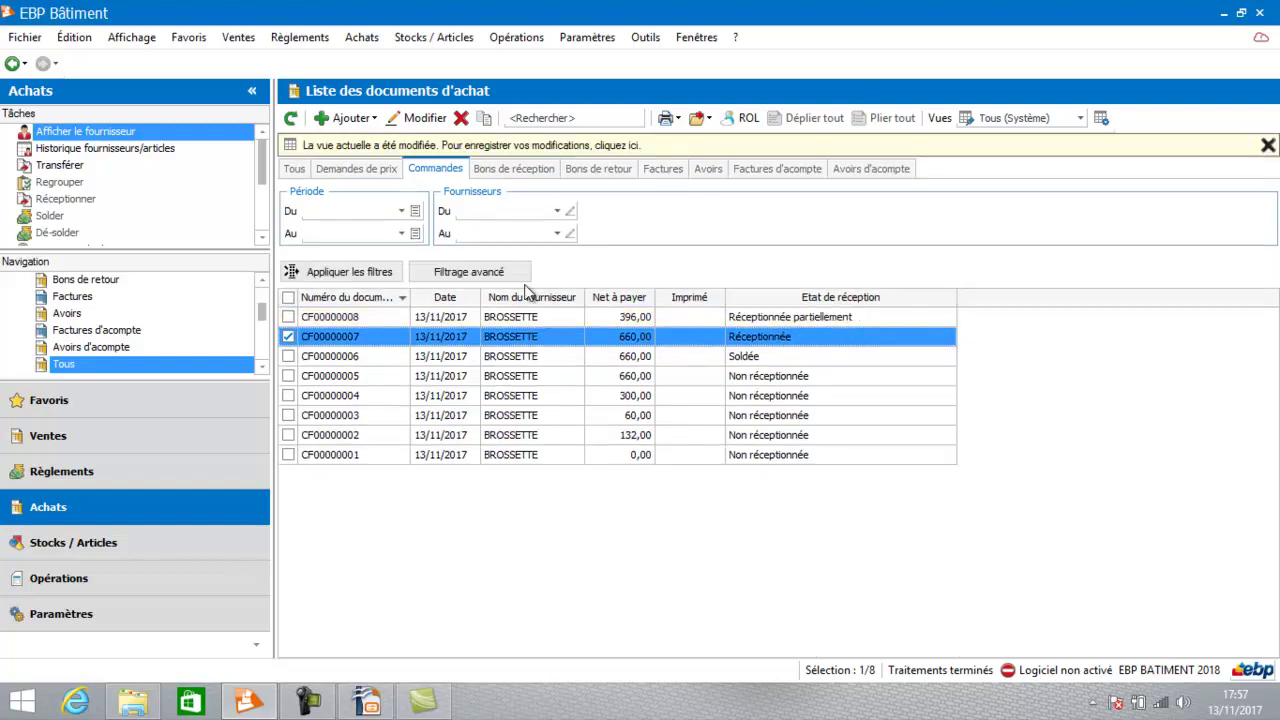
- Settle the partially received order with Solder, and display the goods receipts list
click(443, 316)
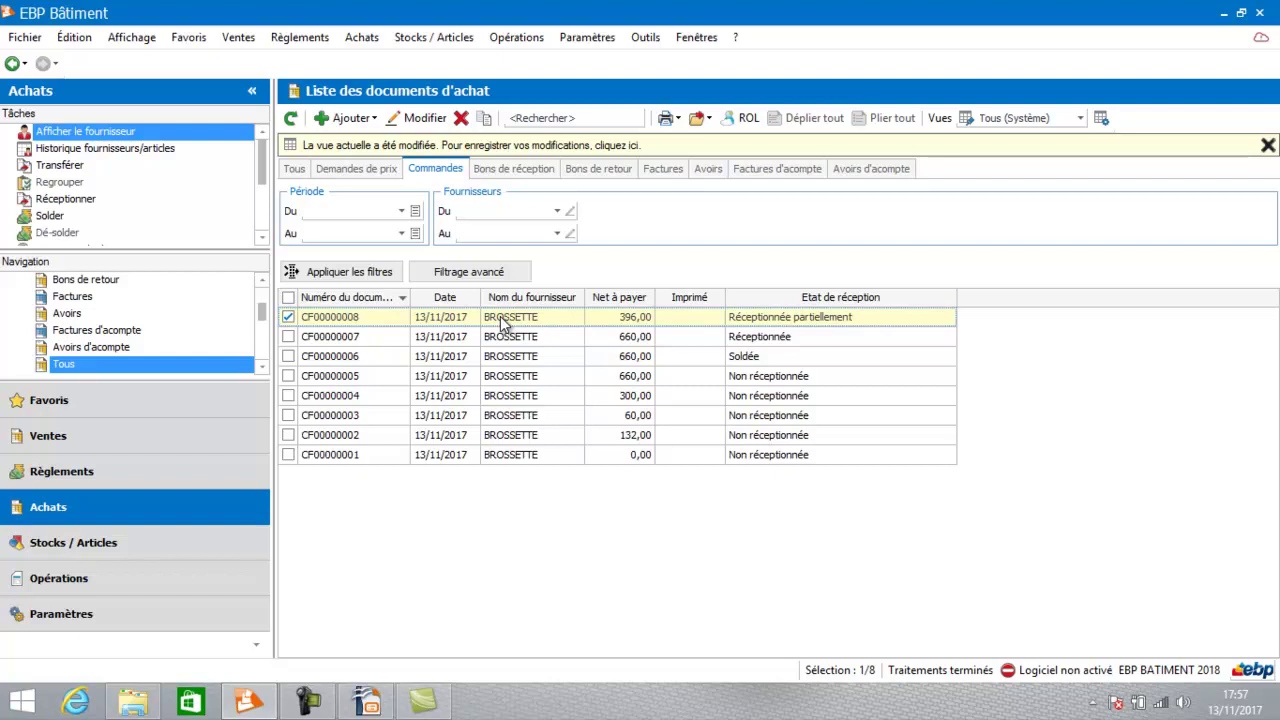
click(44, 217)
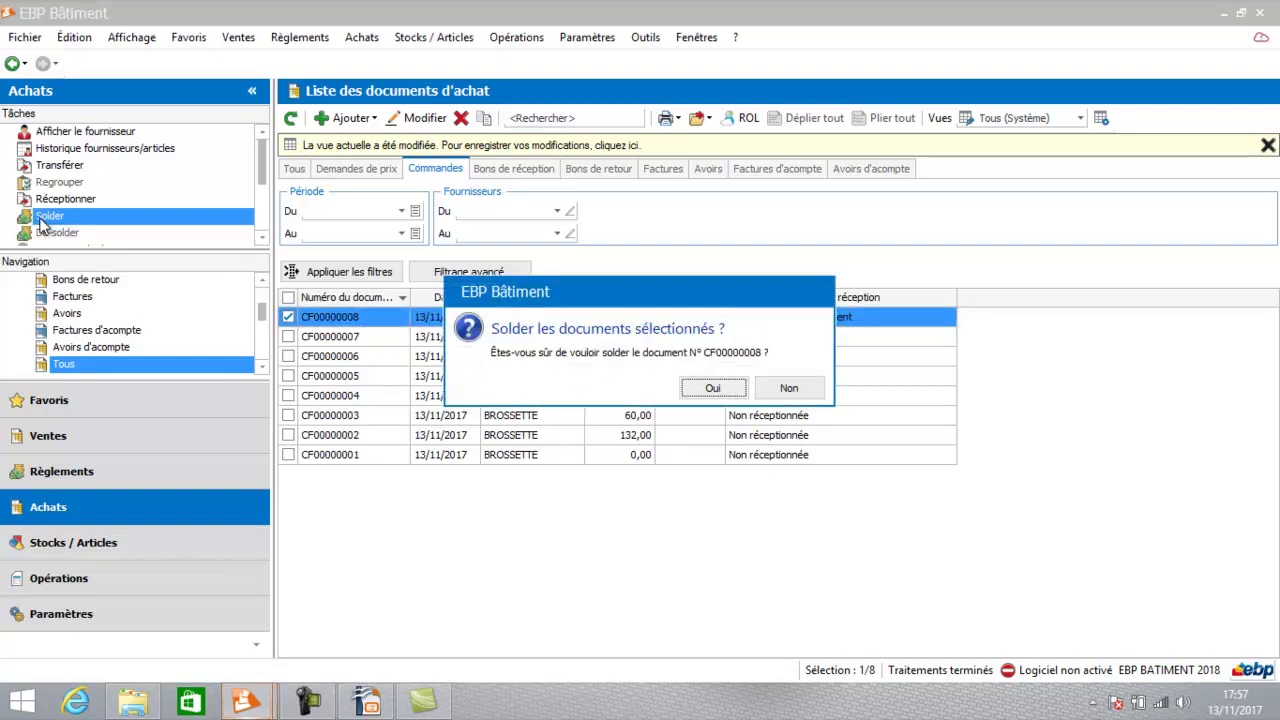
click(711, 389)
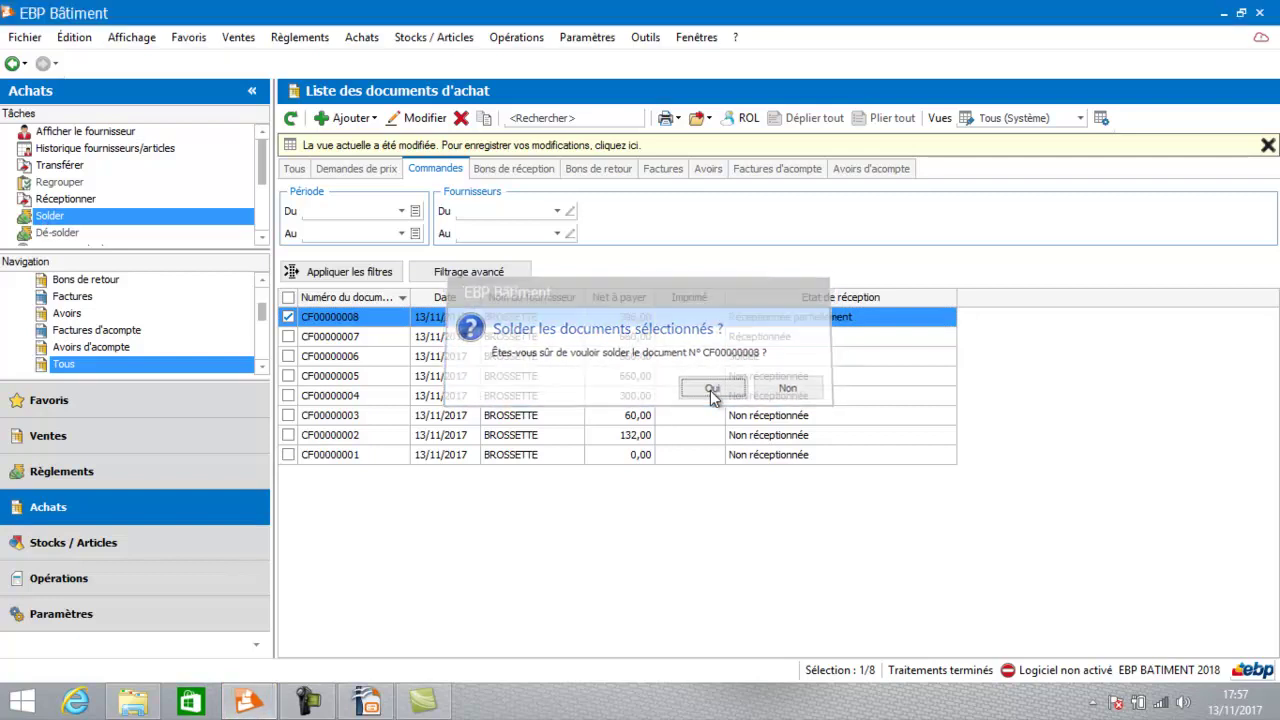
click(550, 170)
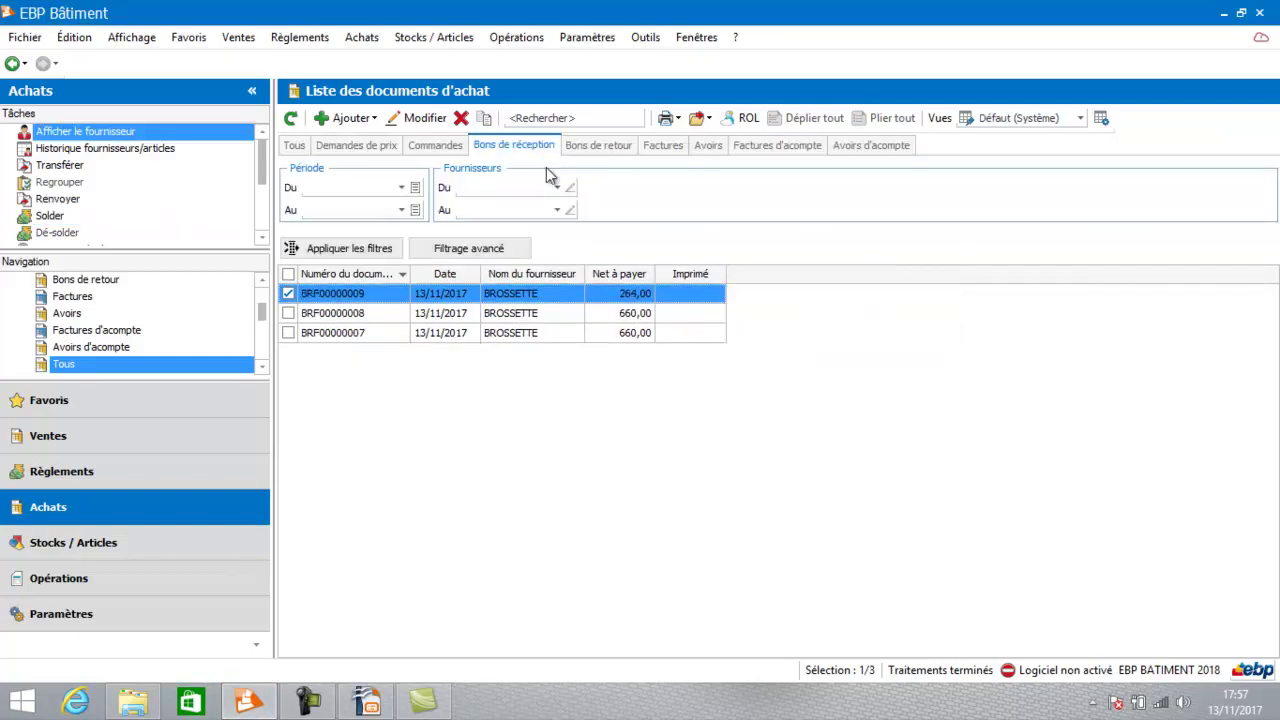